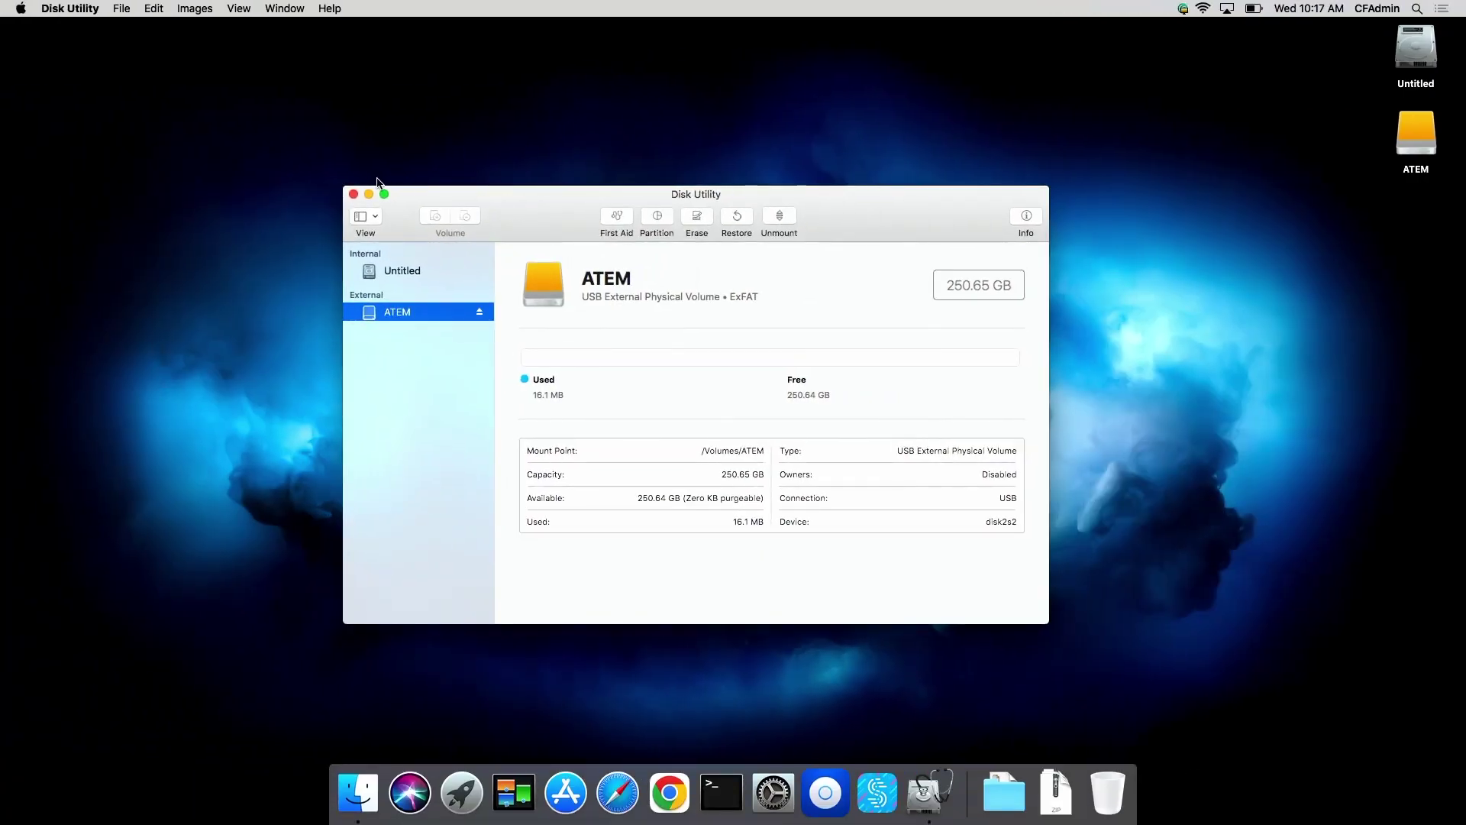
Quit Disk Utility and relaunch it from Finder's Applications > Utilities folder
{"action": "left_click", "coordinate": [353, 194]}
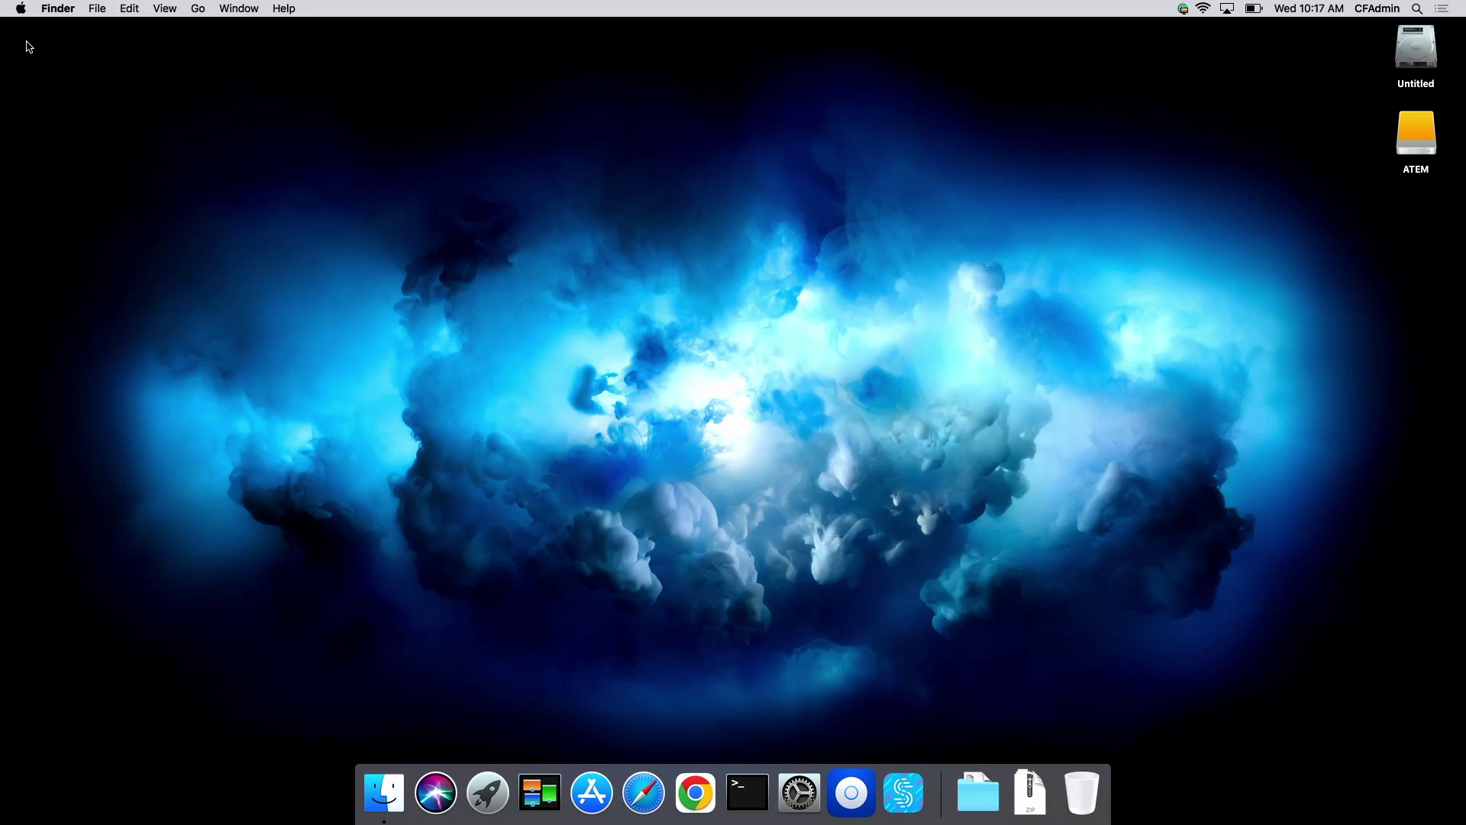
{"action": "left_click", "coordinate": [56, 9]}
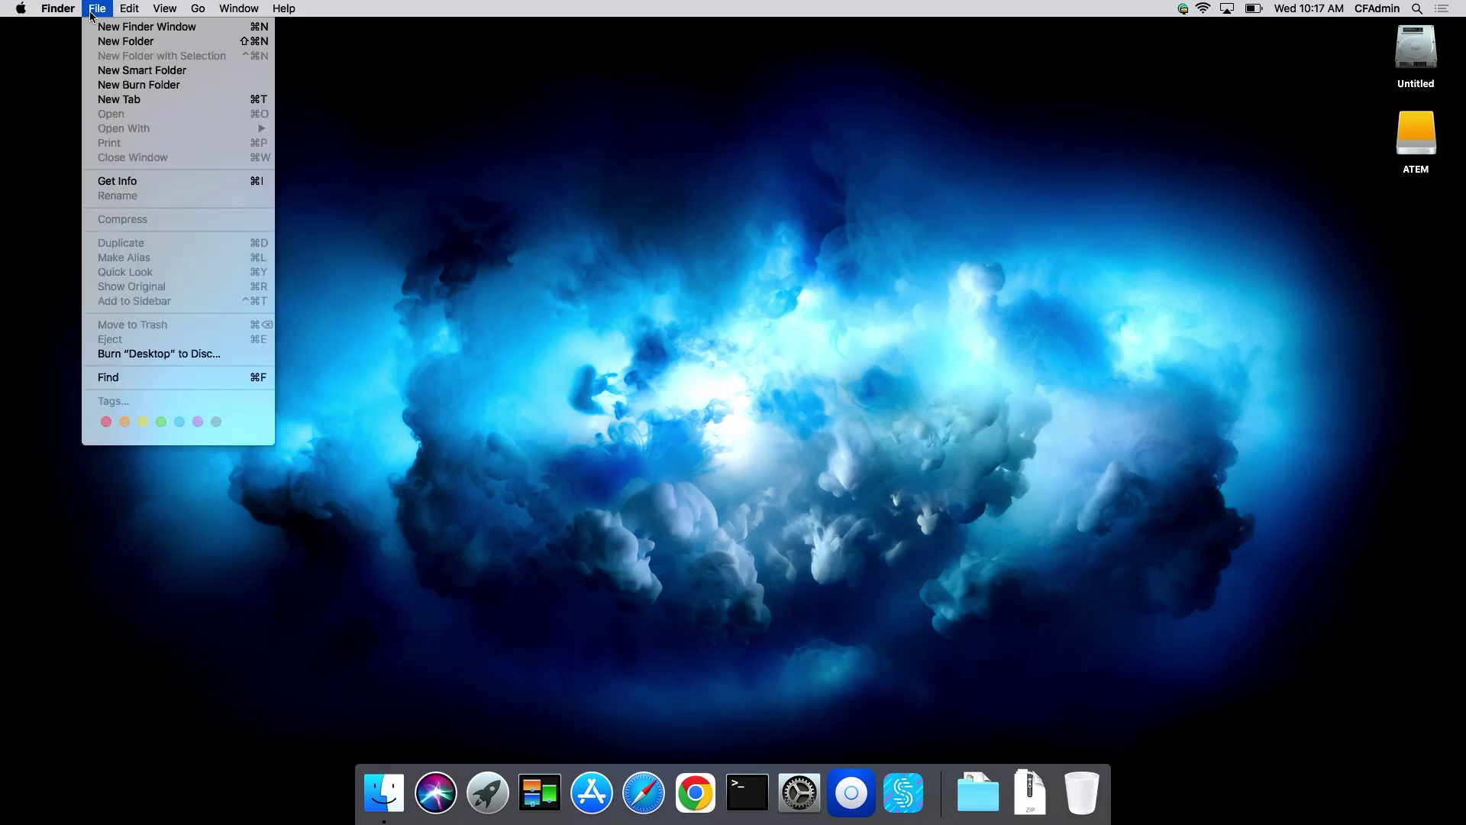
{"action": "left_click", "coordinate": [95, 27]}
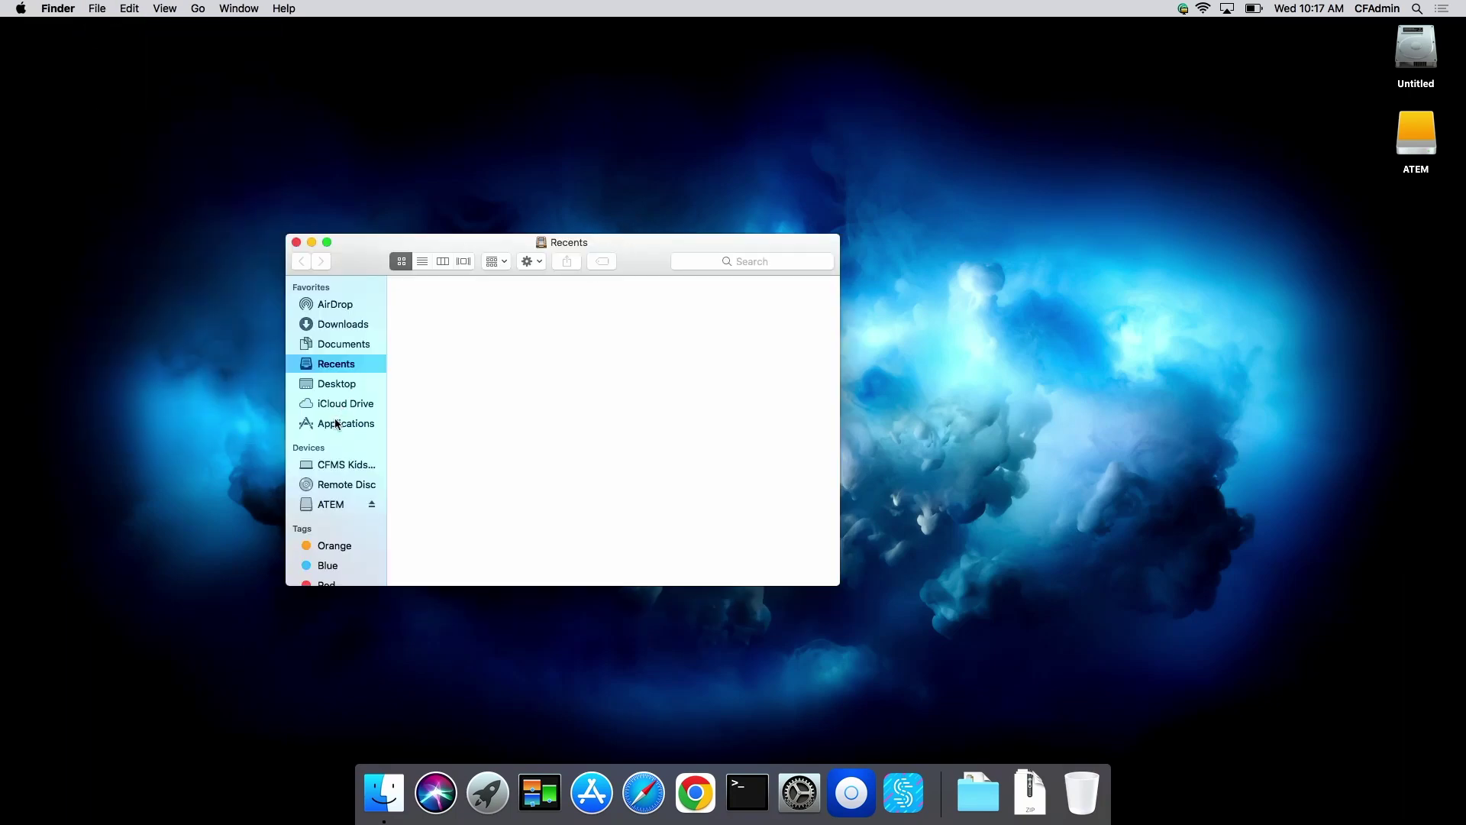
{"action": "left_click", "coordinate": [337, 424]}
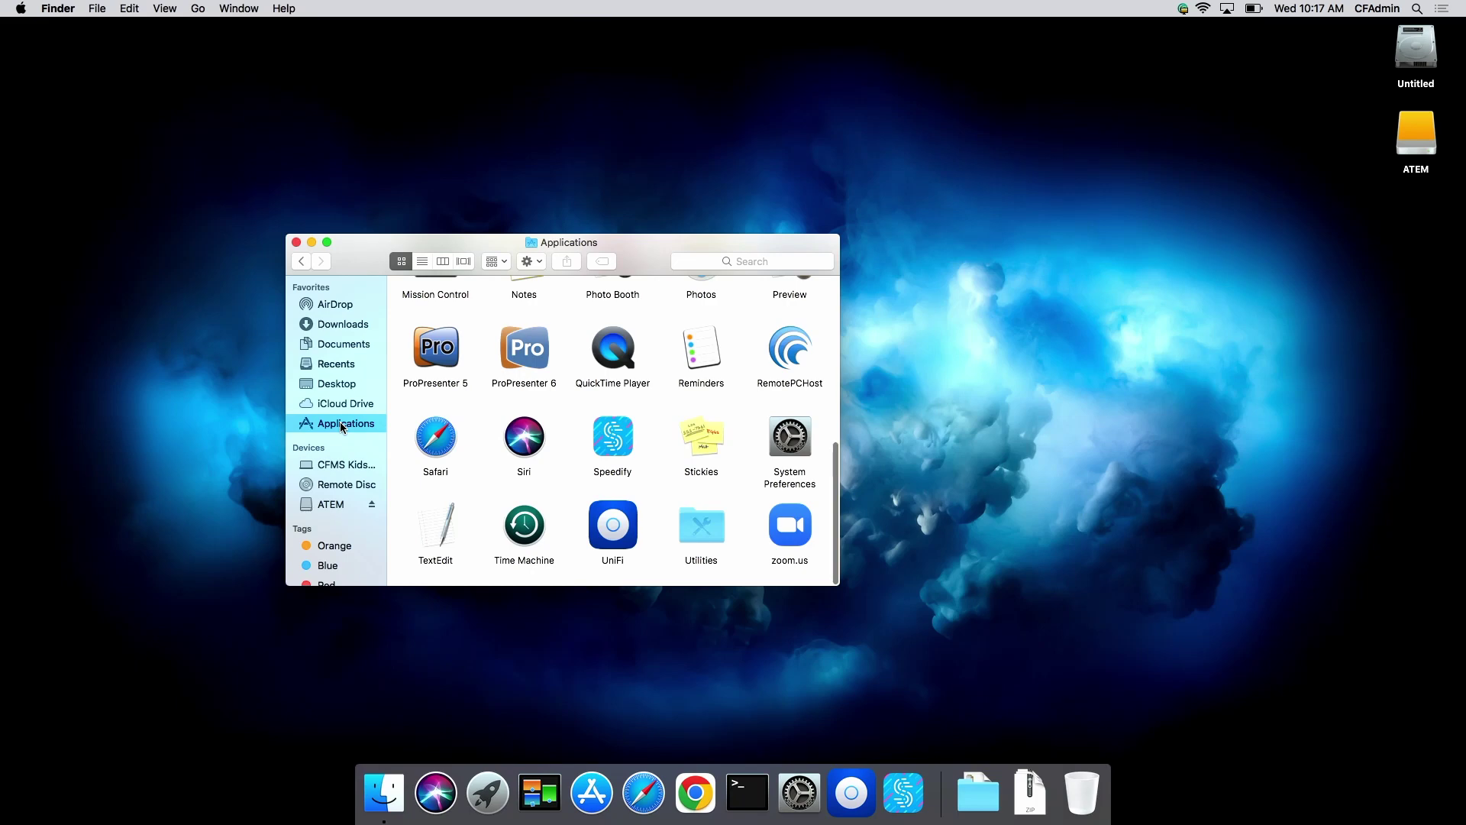
{"action": "double_click", "coordinate": [702, 535]}
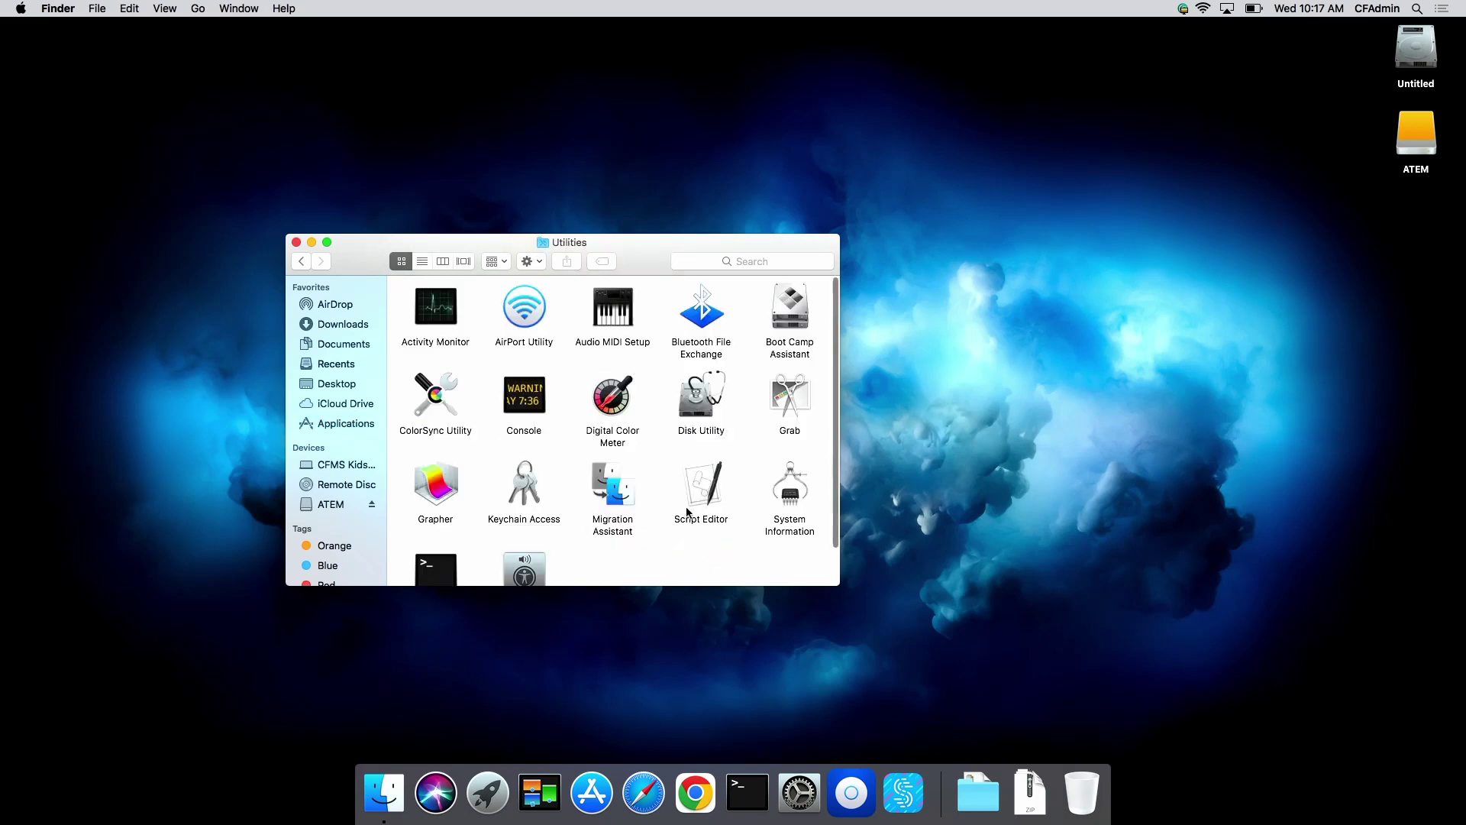
{"action": "scroll", "coordinate": [582, 556], "scroll_direction": "down", "scroll_amount": 2}
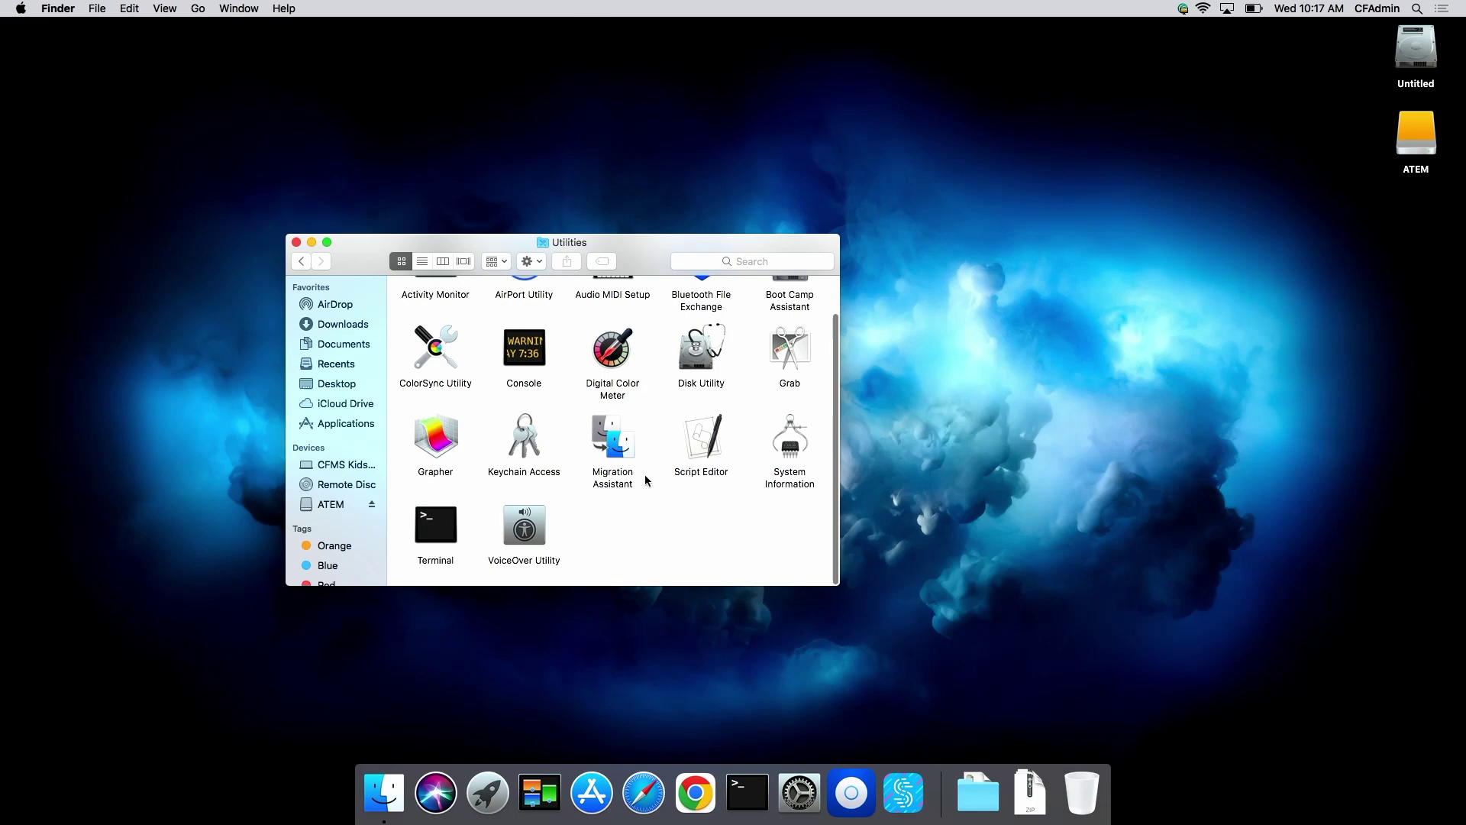
{"action": "double_click", "coordinate": [701, 350]}
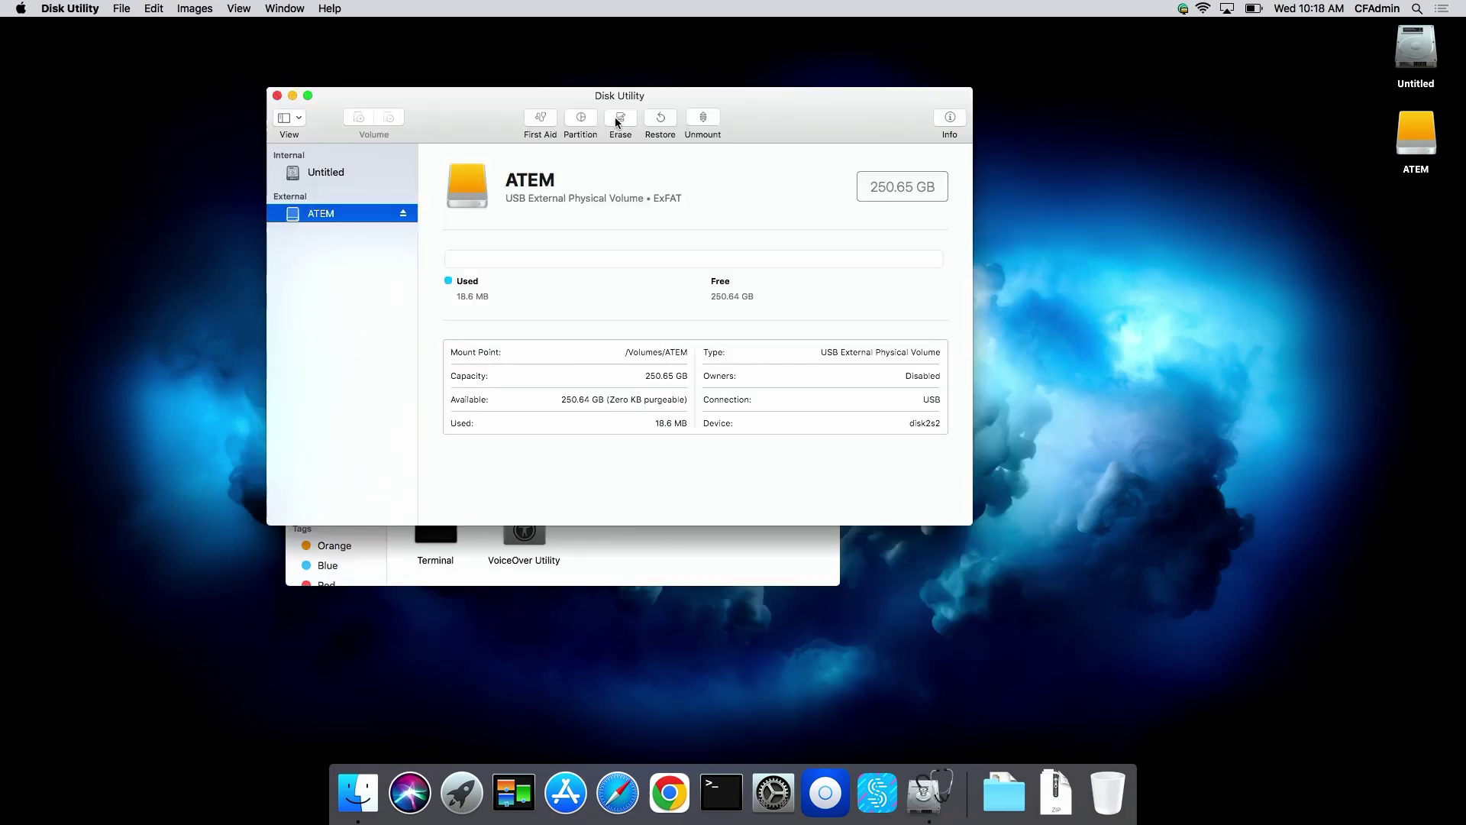
Erase the ATEM drive as ExFAT, renaming it 'ATEM ExFAT'
{"action": "left_click", "coordinate": [616, 122]}
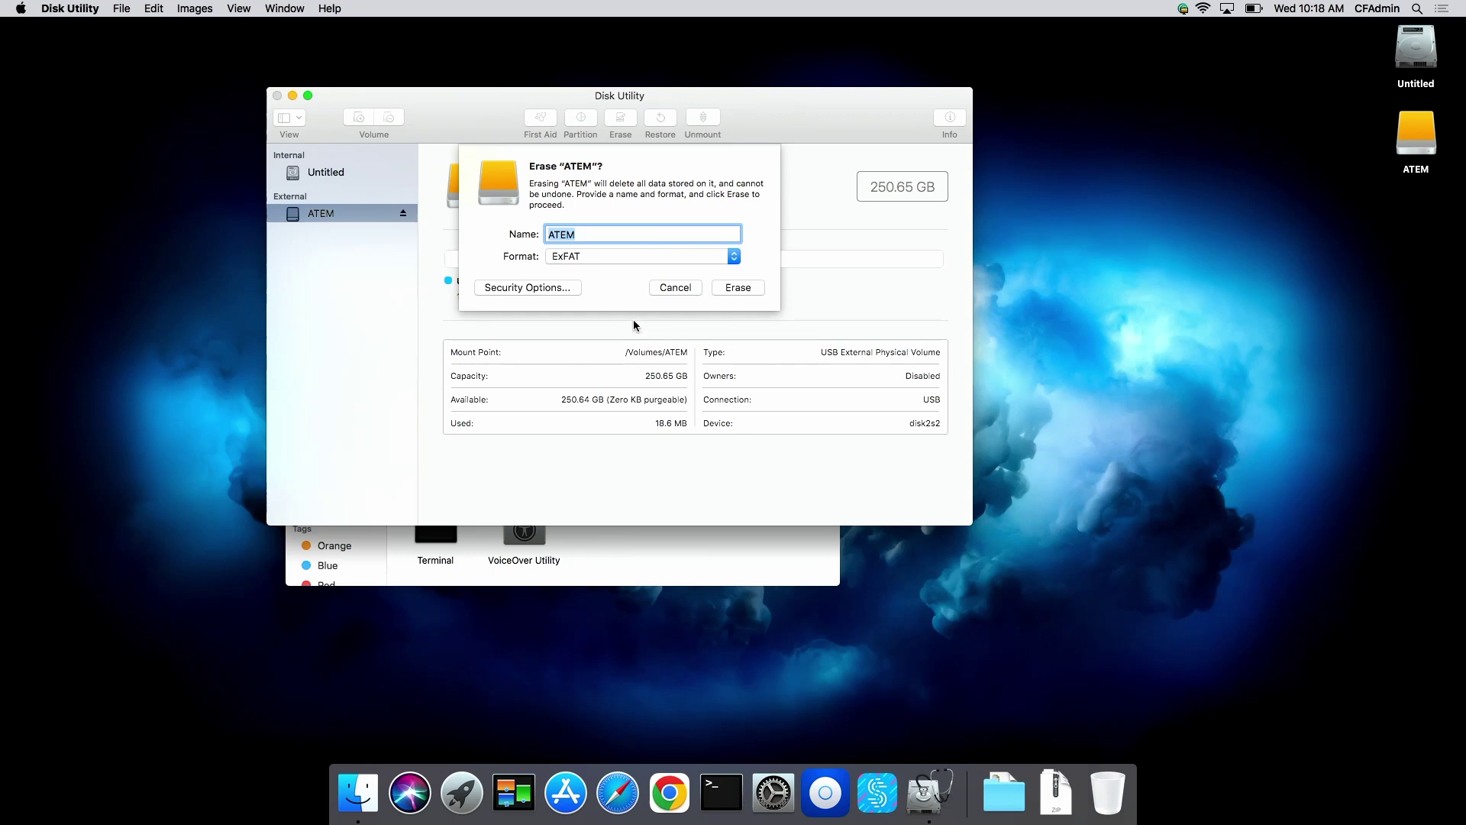
{"action": "left_click", "coordinate": [614, 236]}
{"action": "left_click", "coordinate": [645, 257]}
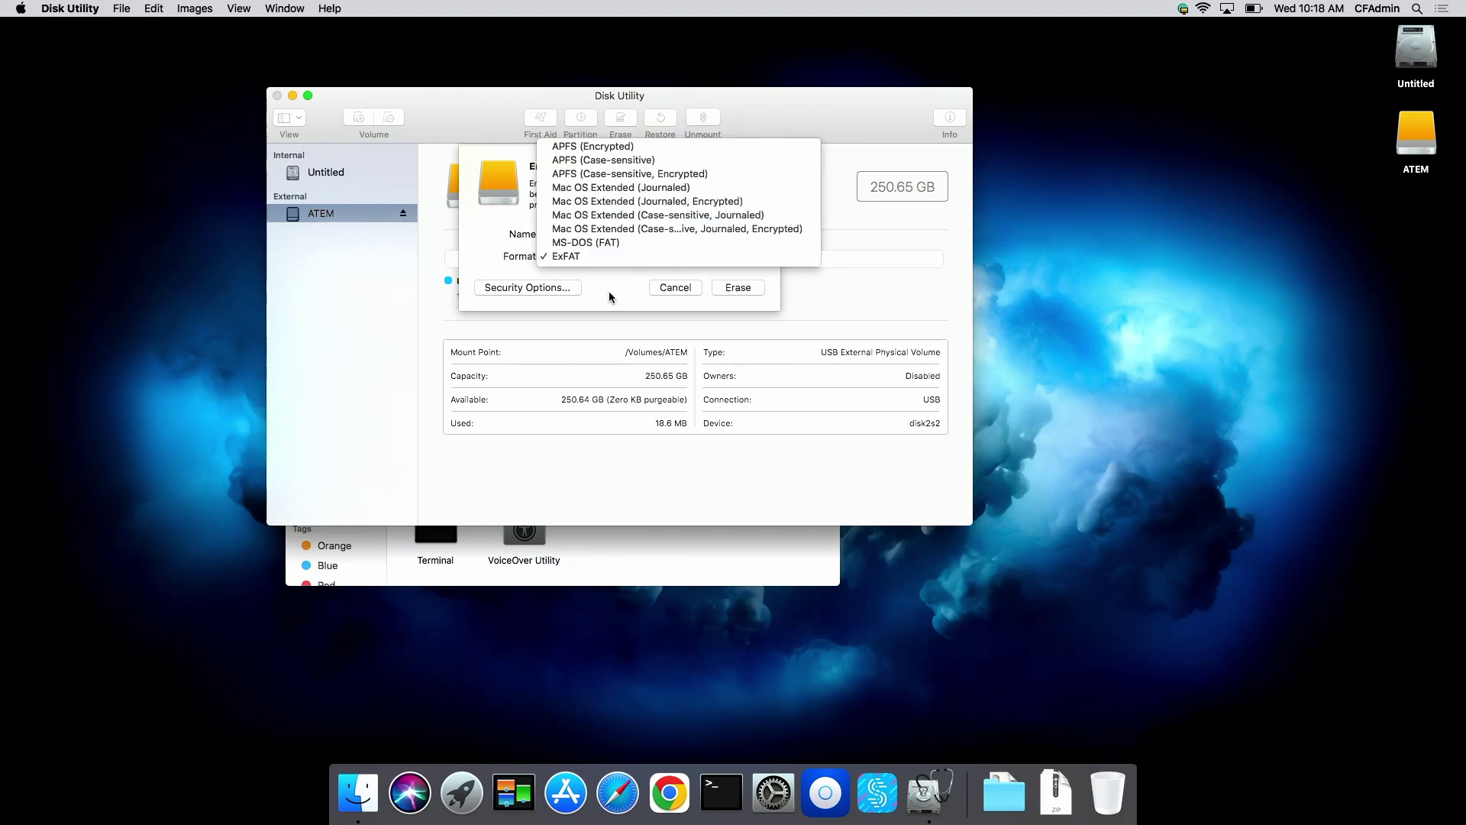
{"action": "left_click", "coordinate": [616, 240]}
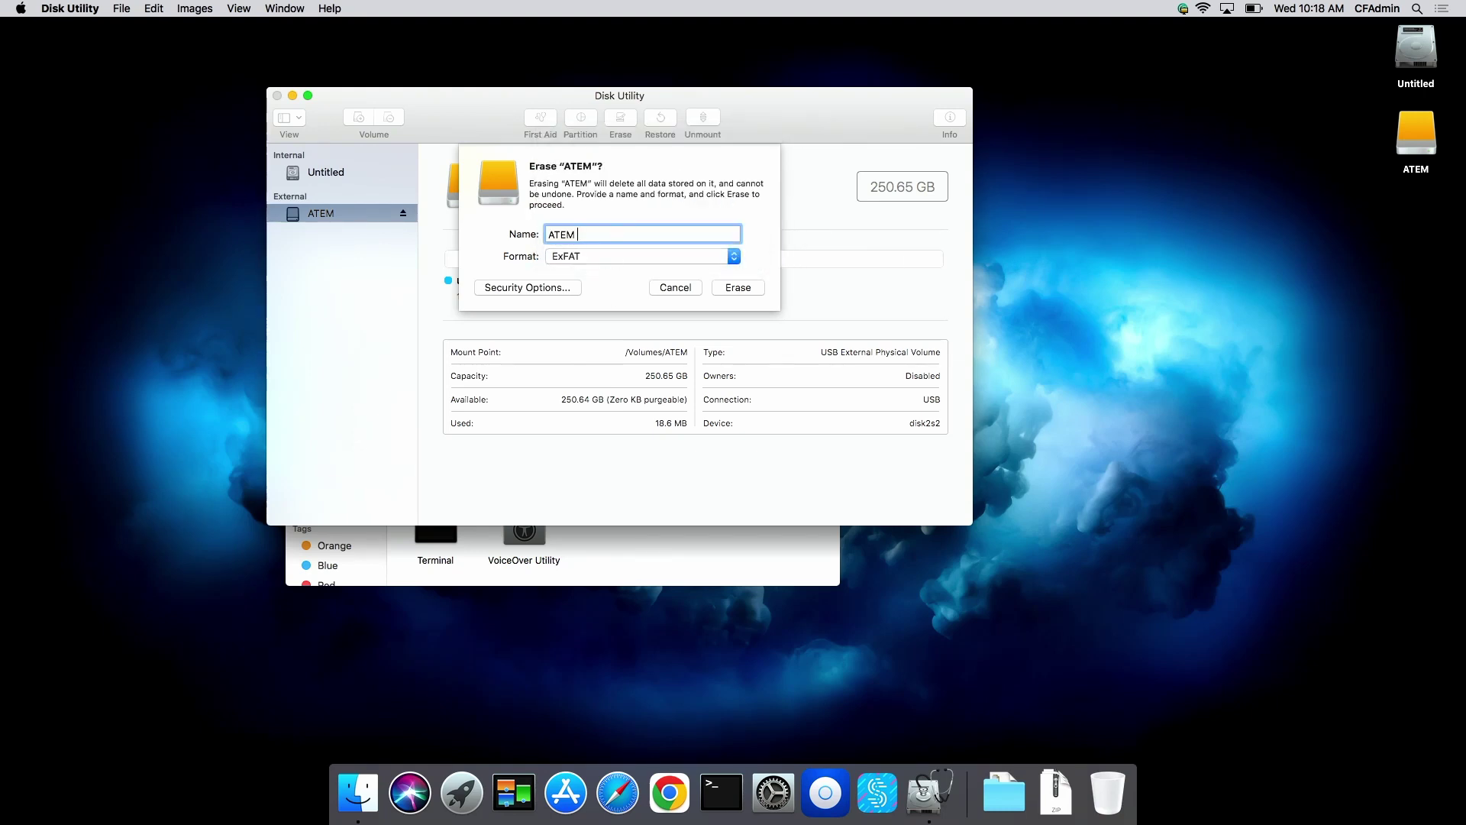
{"action": "type", "text": "ExFAt"}
{"action": "key", "text": "BackSpace"}
{"action": "key", "text": "BackSpace"}
{"action": "type", "text": "AT"}
{"action": "left_click", "coordinate": [744, 290]}
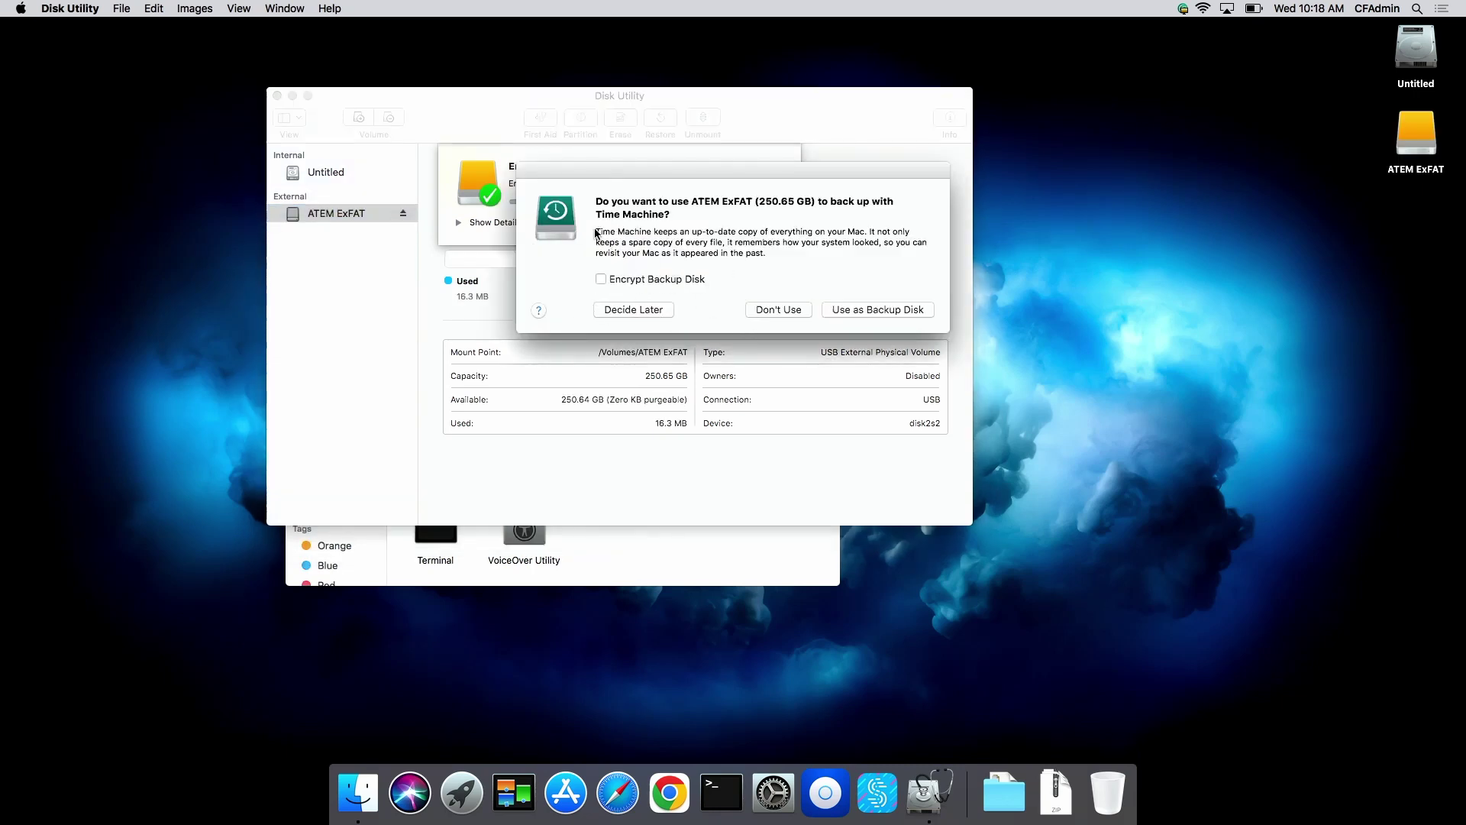
Decline Time Machine use and close the completed erase confirmation
{"action": "left_click", "coordinate": [768, 313]}
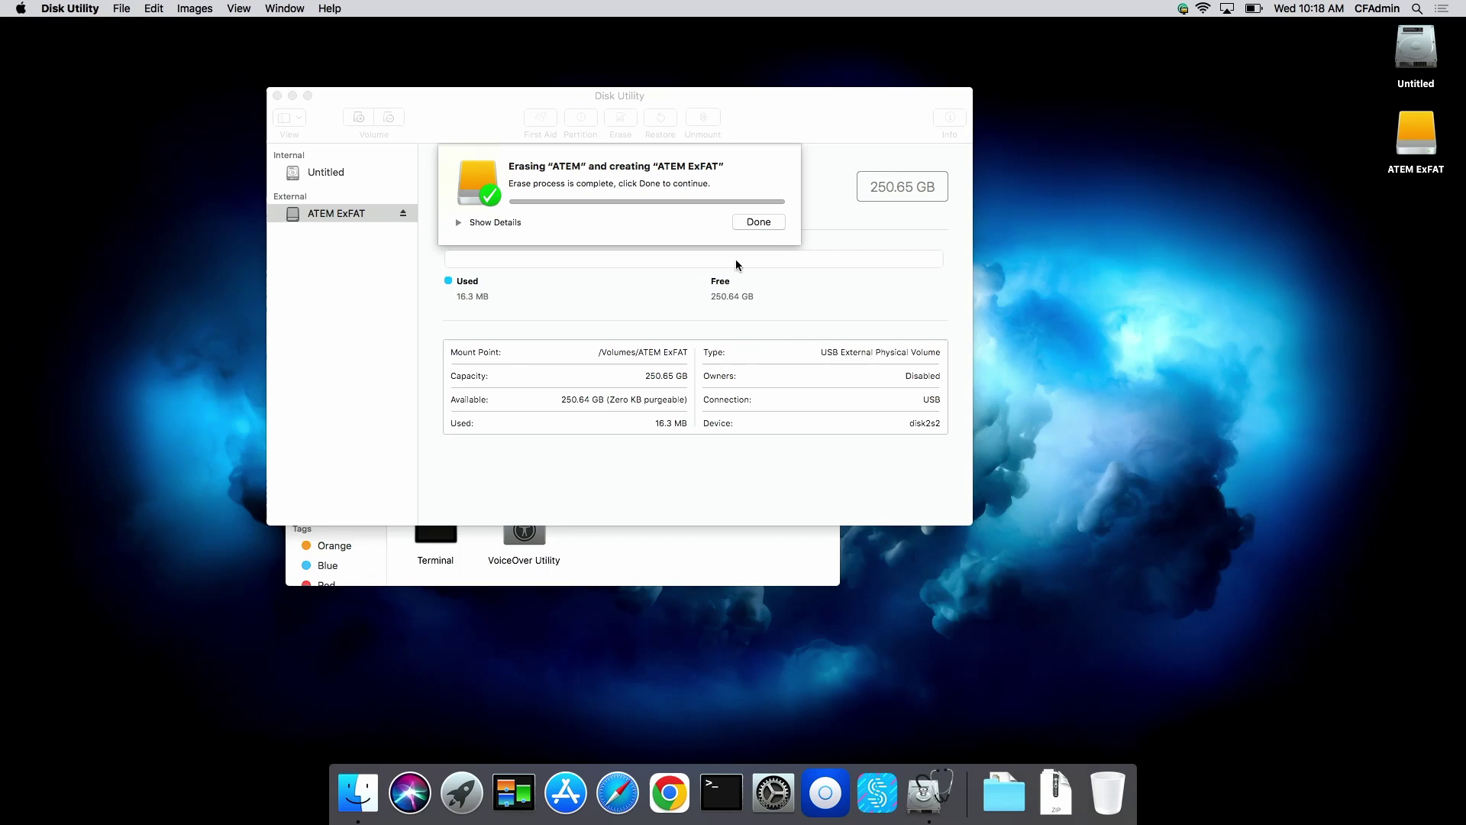
{"action": "left_click", "coordinate": [758, 228]}
{"action": "left_click", "coordinate": [758, 227]}
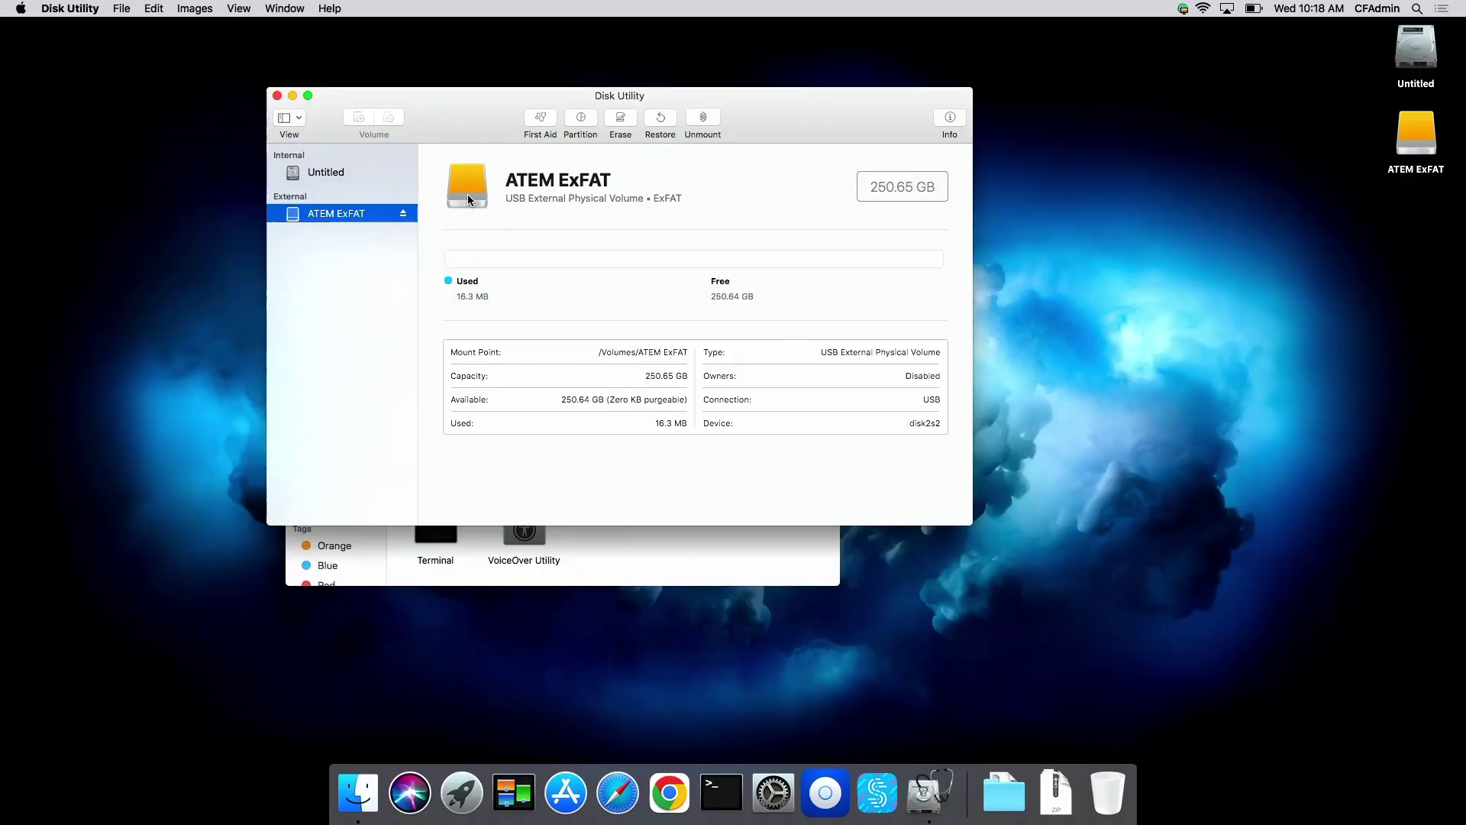
Set the drive's erase format to Mac OS Extended (Journaled) and name to 'ATEM Journaled'
{"action": "left_click", "coordinate": [621, 127]}
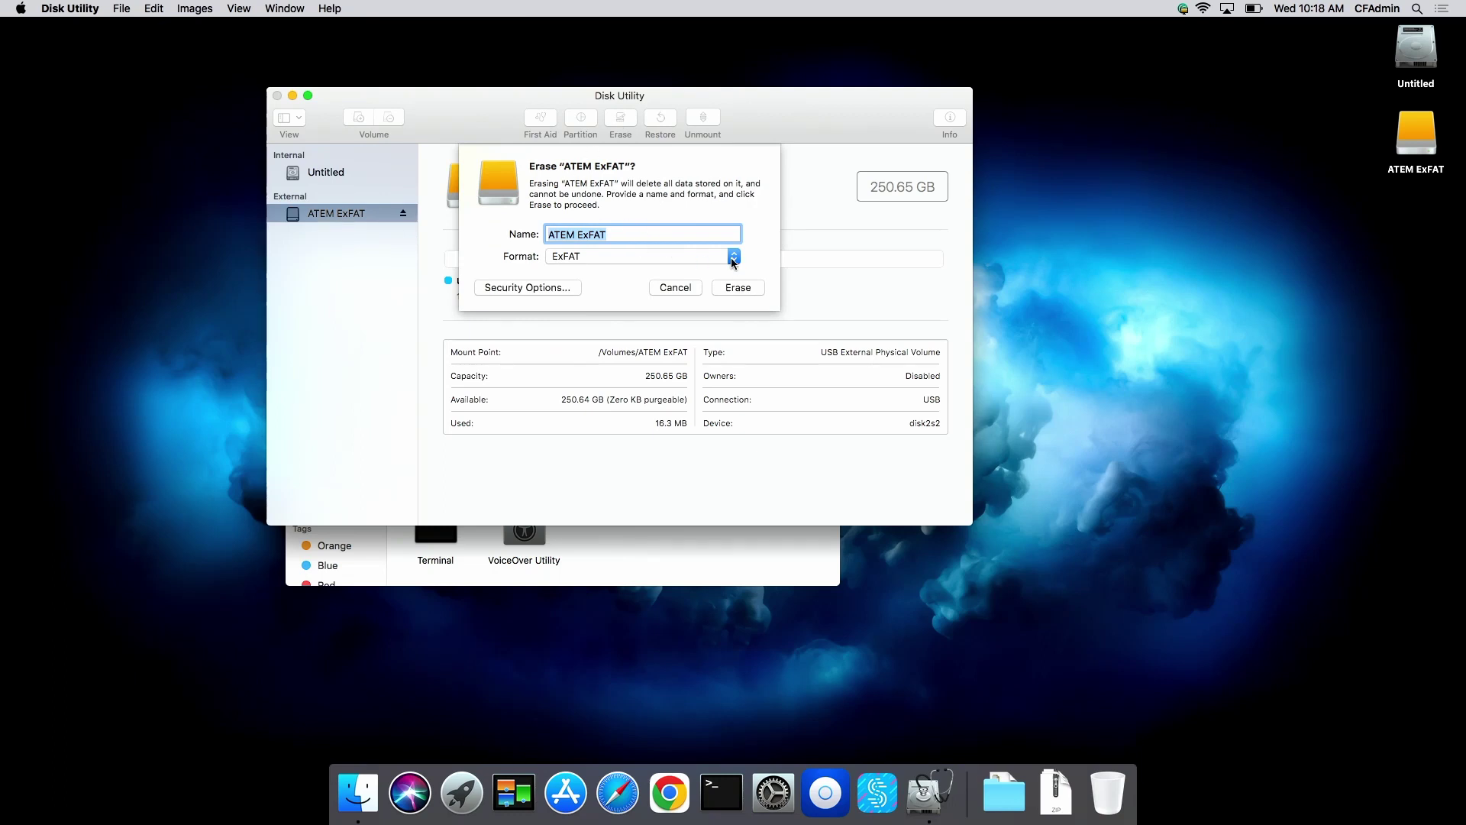
{"action": "left_click", "coordinate": [732, 259]}
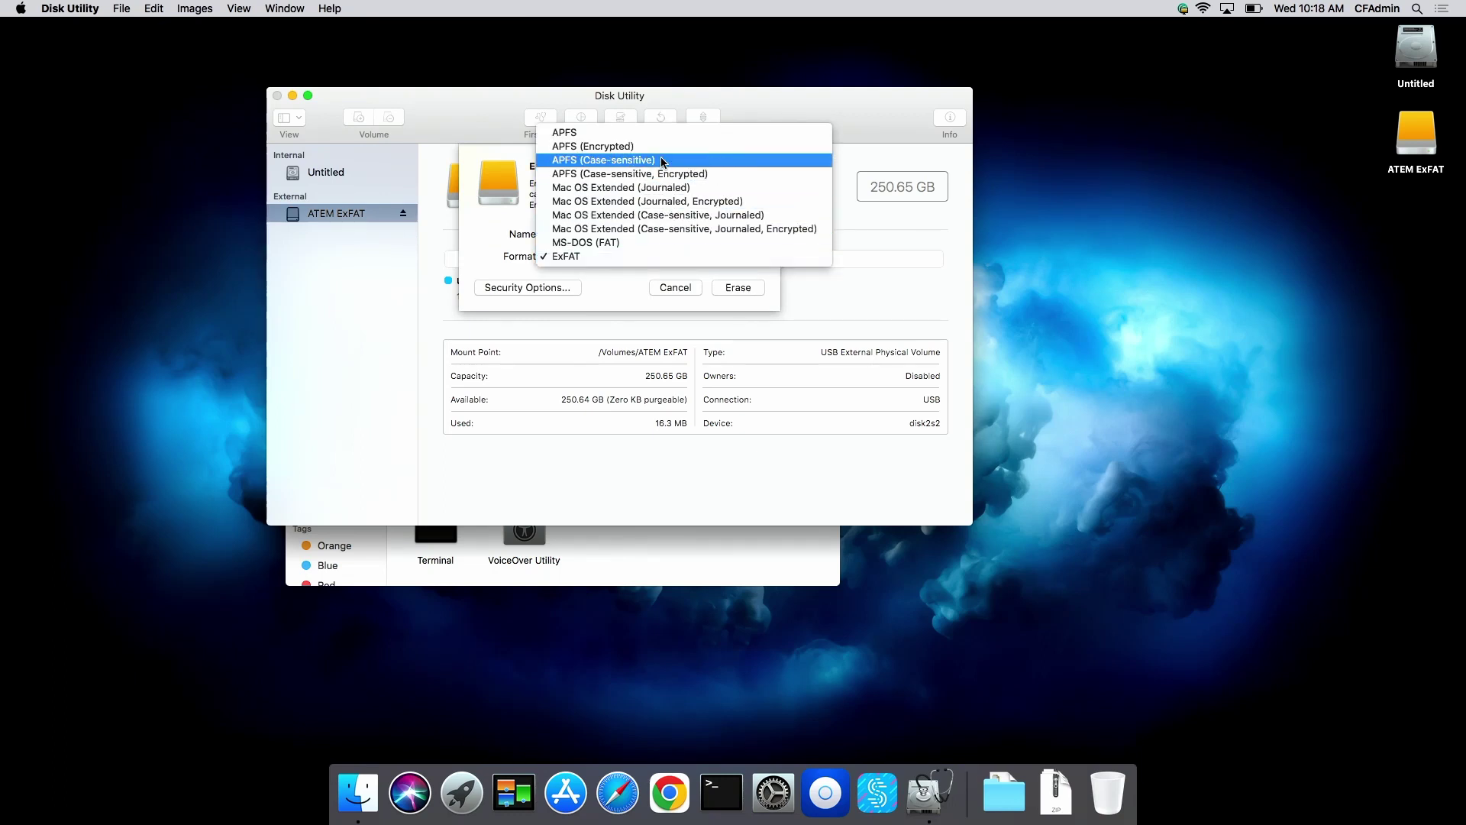
{"action": "left_click", "coordinate": [711, 189]}
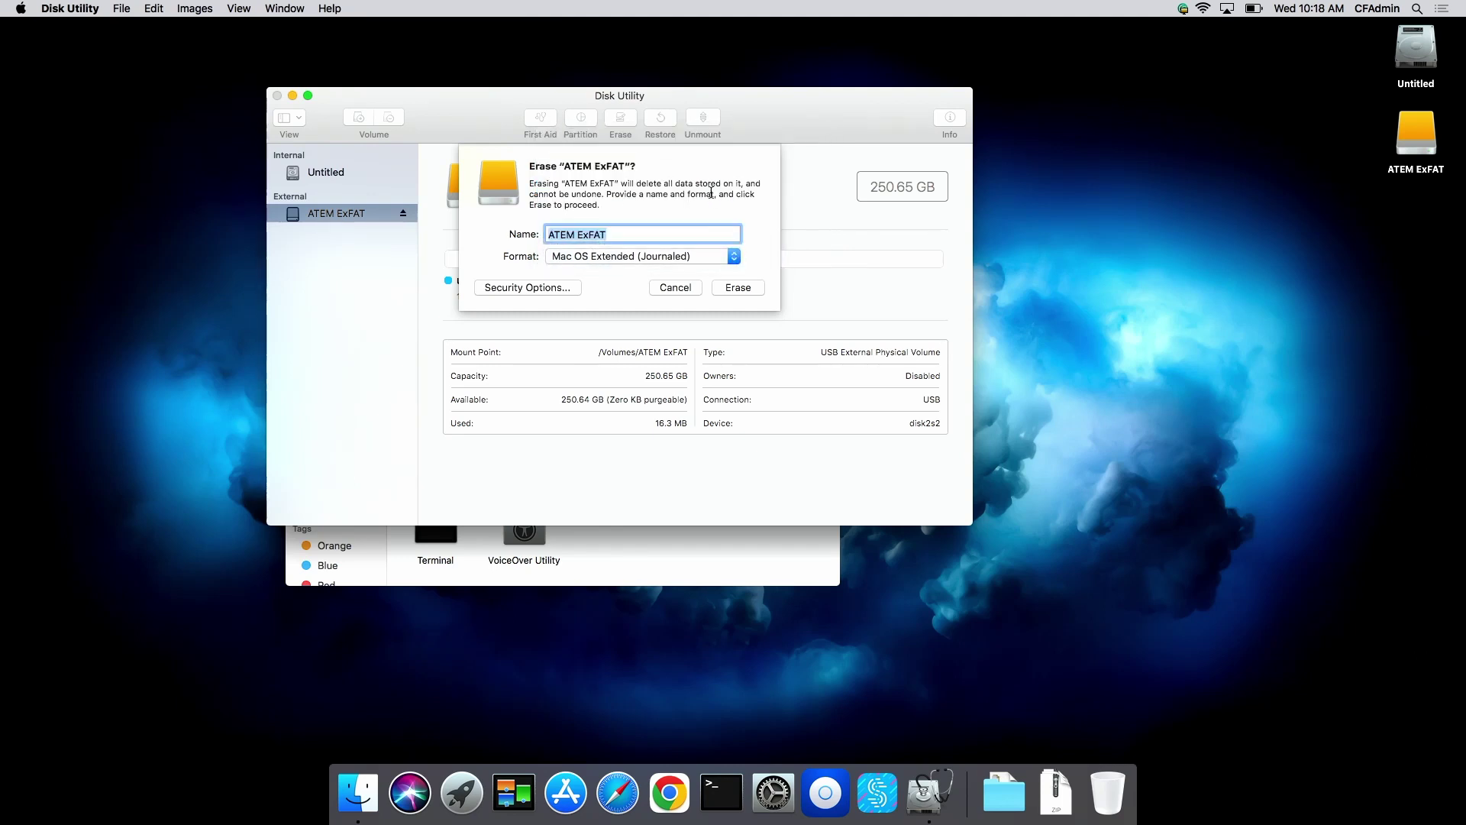
{"action": "left_click", "coordinate": [644, 233]}
{"action": "key", "text": "BackSpace"}
{"action": "key", "text": "BackSpace"}
{"action": "key", "text": "BackSpace"}
{"action": "key", "text": "BackSpace"}
{"action": "key", "text": "BackSpace"}
{"action": "type", "text": "Journaled"}
Run the erase, view its detailed log, and decline Time Machine backups
{"action": "left_click", "coordinate": [739, 289]}
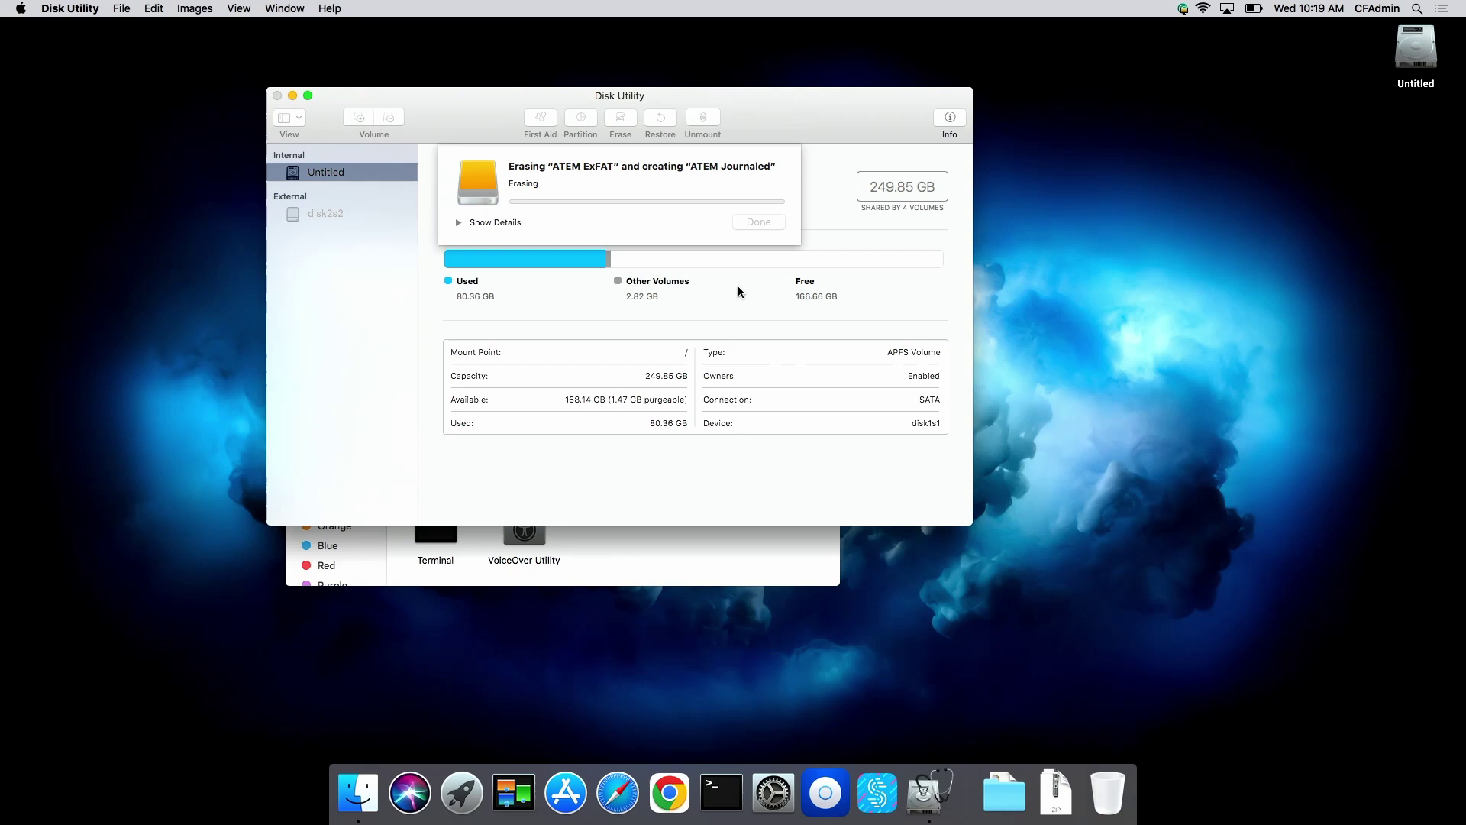
{"action": "left_click", "coordinate": [459, 222]}
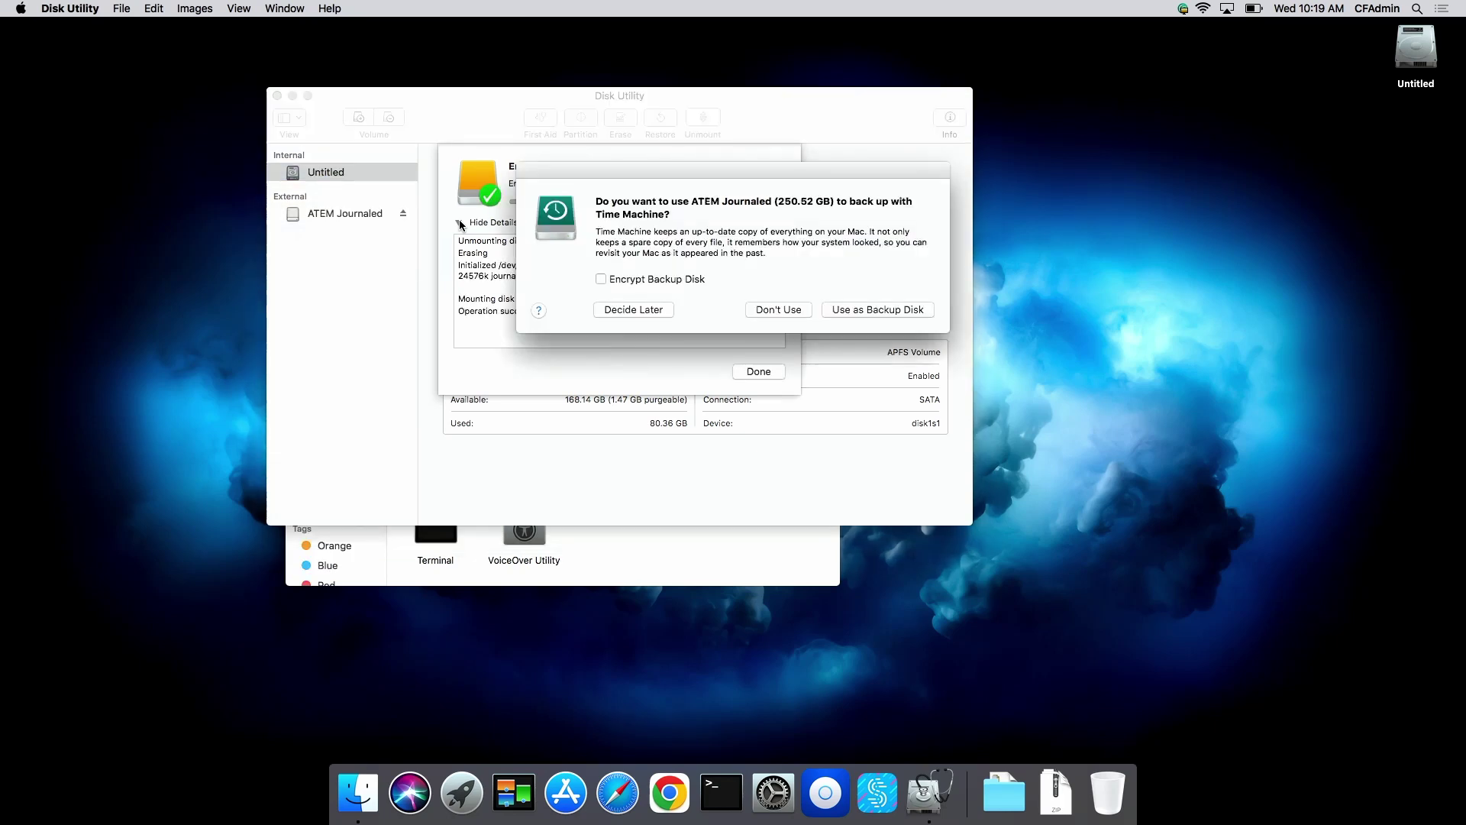
{"action": "left_click", "coordinate": [779, 311]}
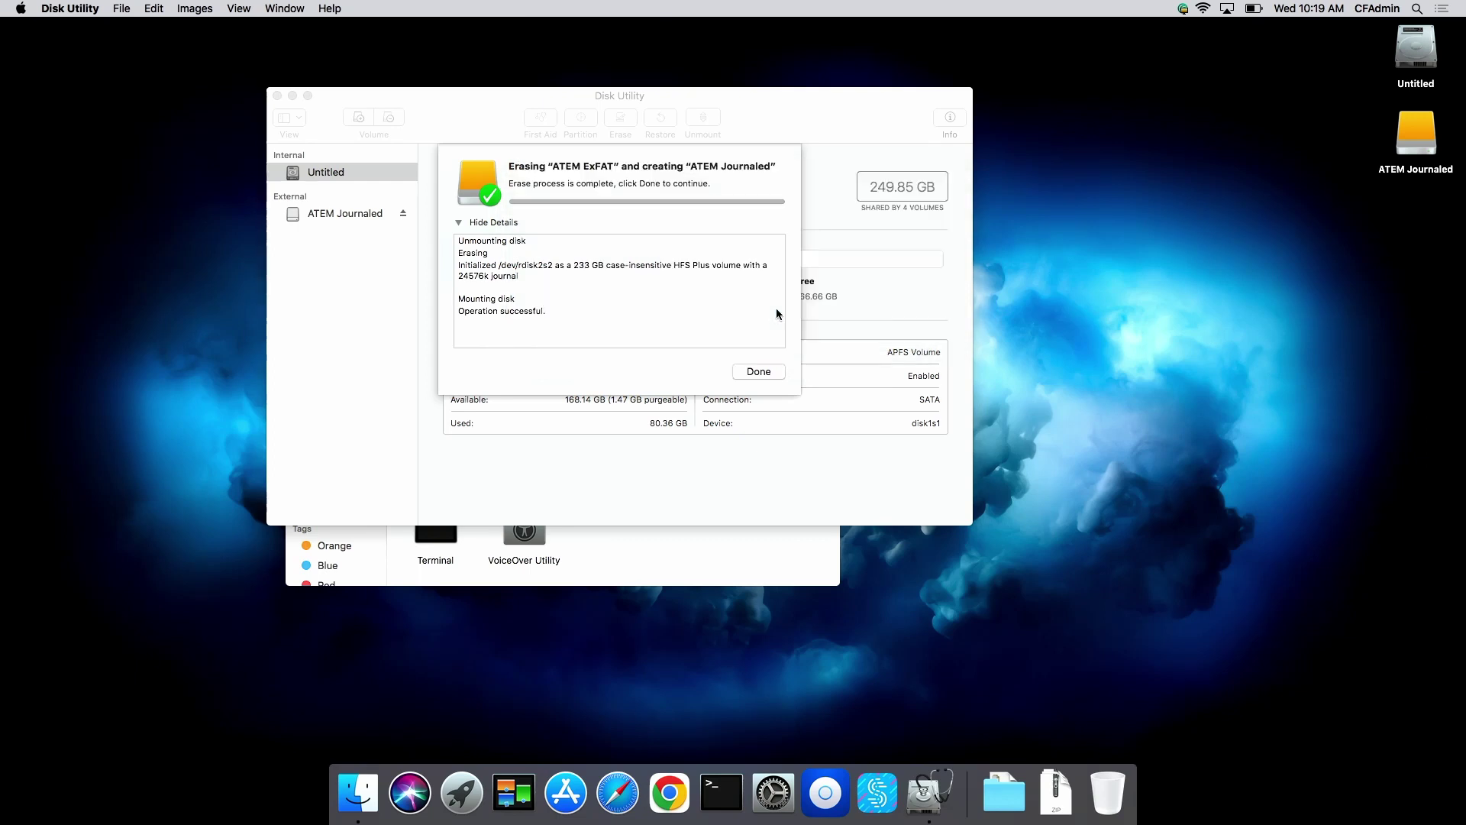
Close the erase summary, select Disk 4's 233.76 GB unallocated space, and maximize Disk Management
{"action": "left_click", "coordinate": [771, 373]}
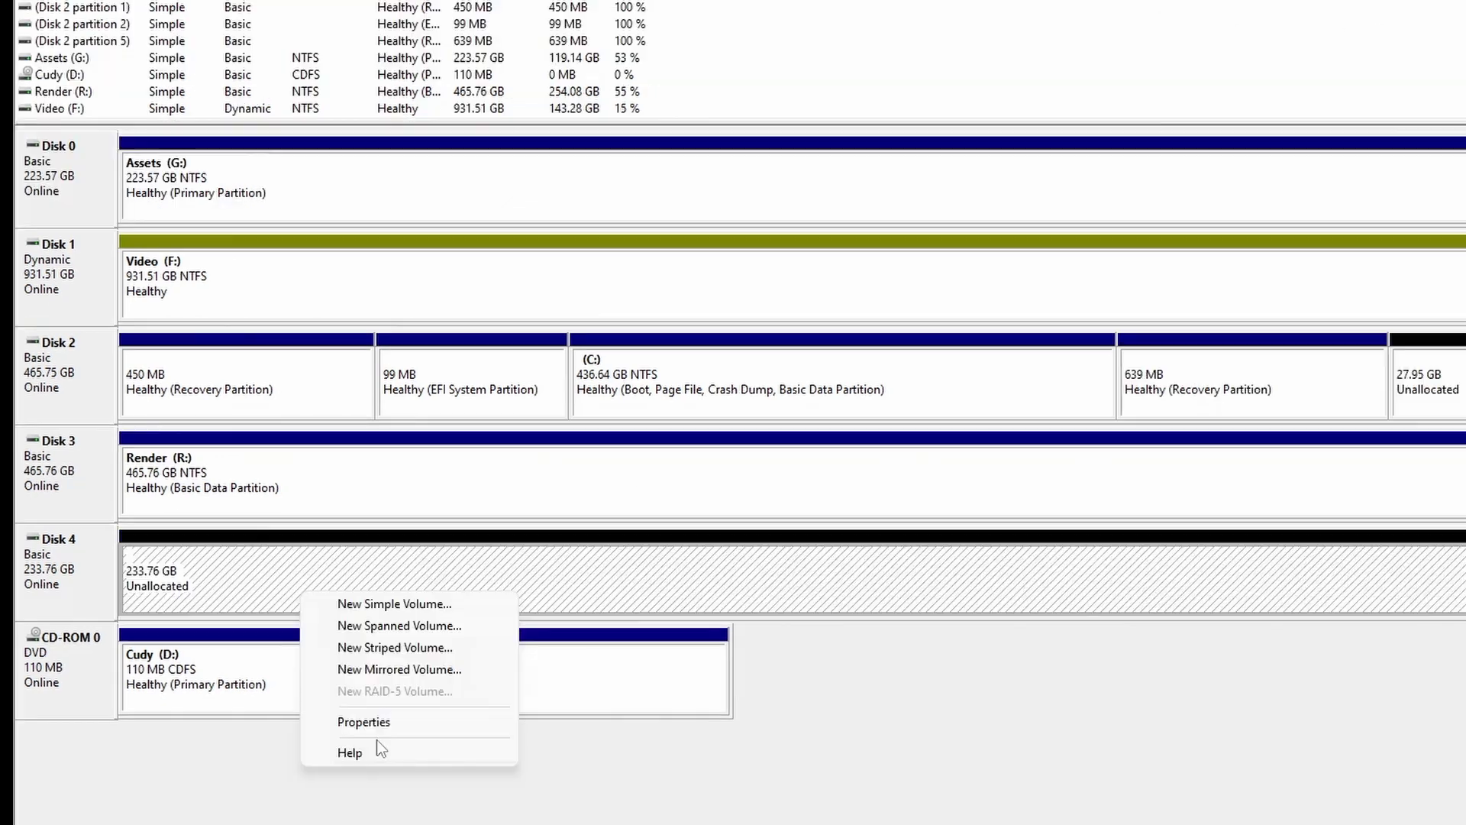
{"action": "left_click", "coordinate": [382, 771]}
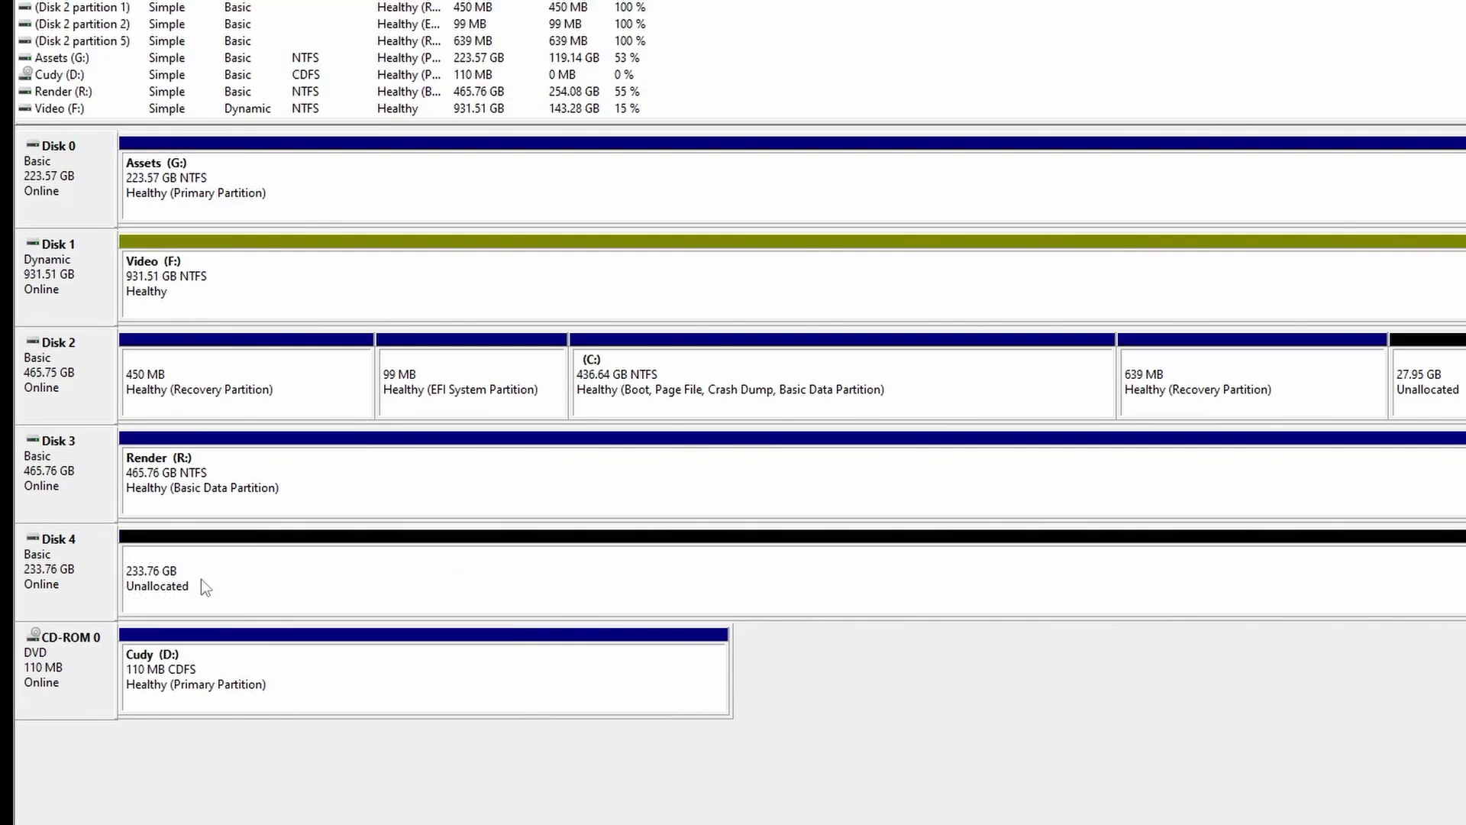
{"action": "left_click", "coordinate": [964, 605]}
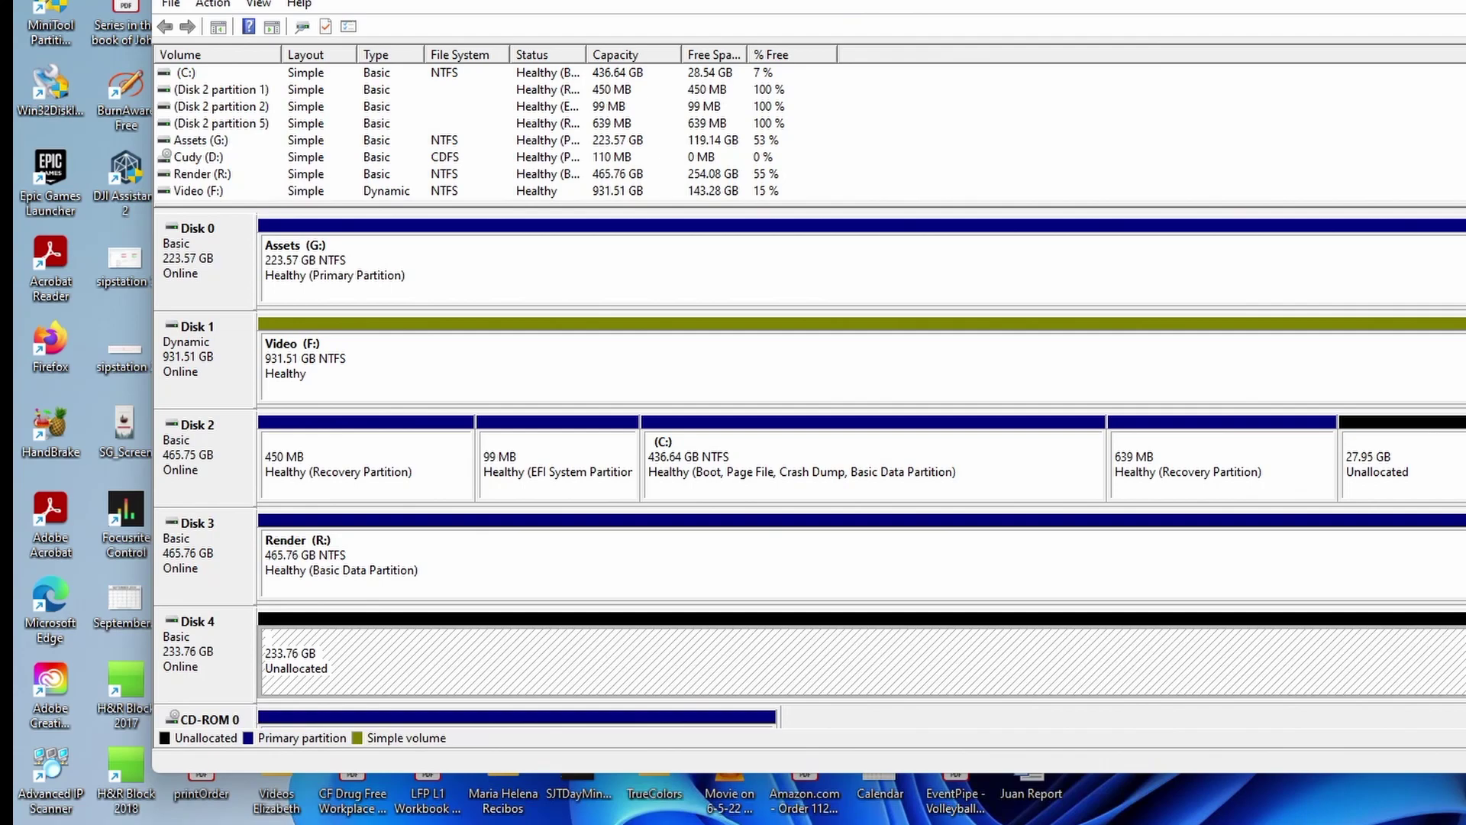
{"action": "key", "text": "super+Up"}
Start a new simple volume on Disk 4 using the full 239371 MB and drive letter E:
{"action": "right_click", "coordinate": [437, 569]}
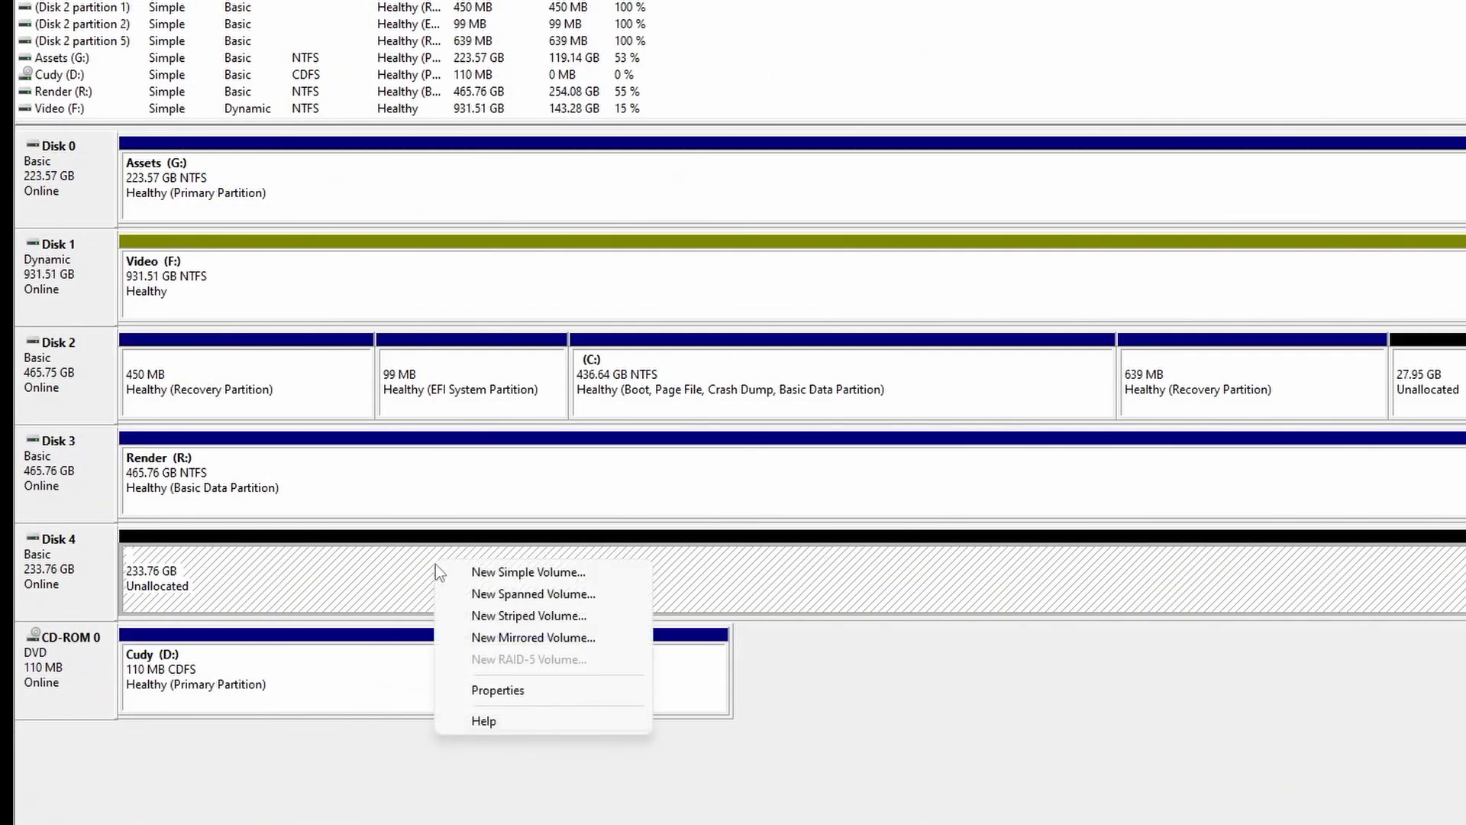
{"action": "left_click", "coordinate": [506, 571]}
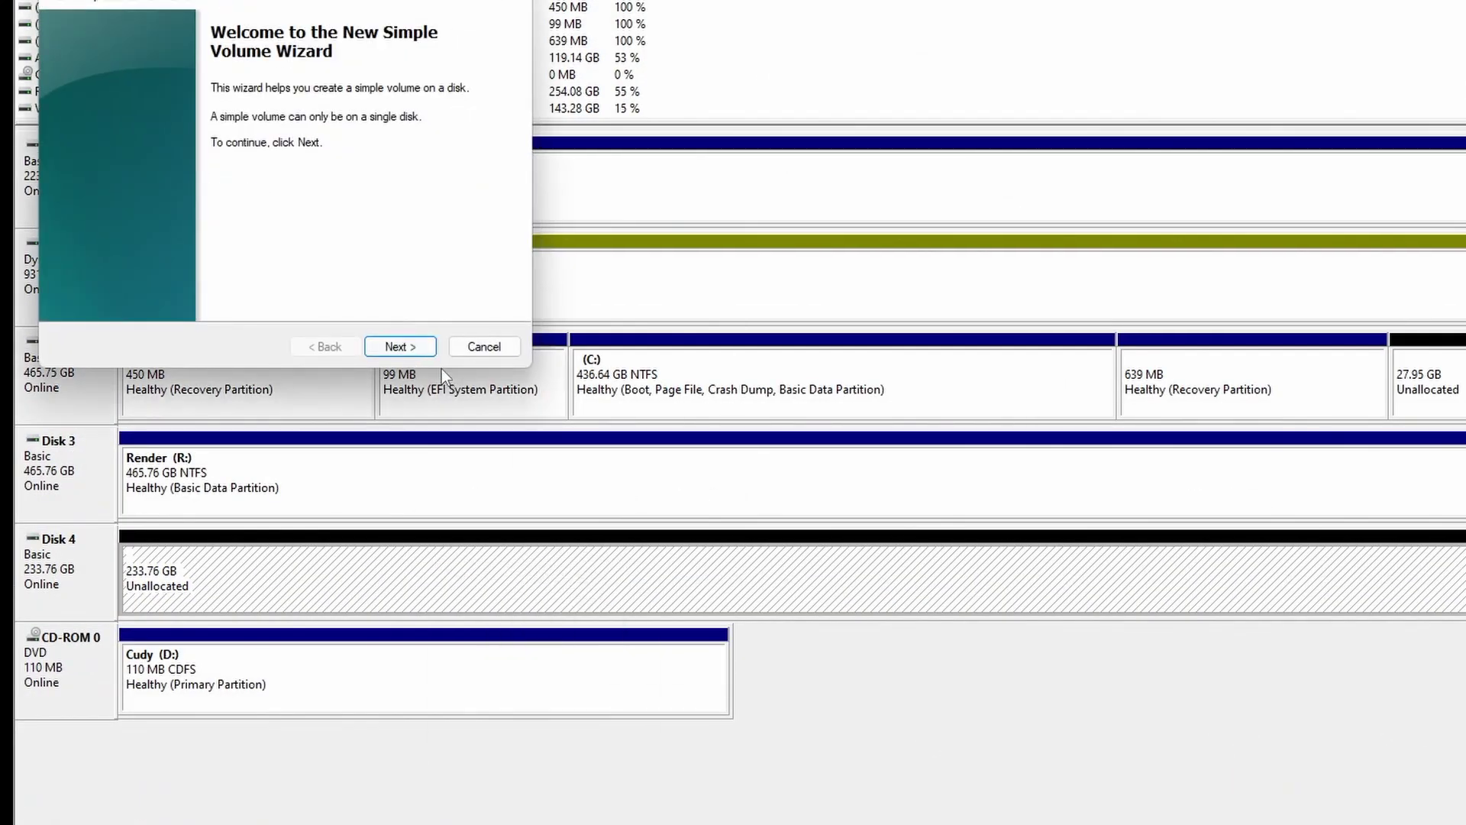
{"action": "left_click_drag", "start_coordinate": [430, 0], "coordinate": [969, 326]}
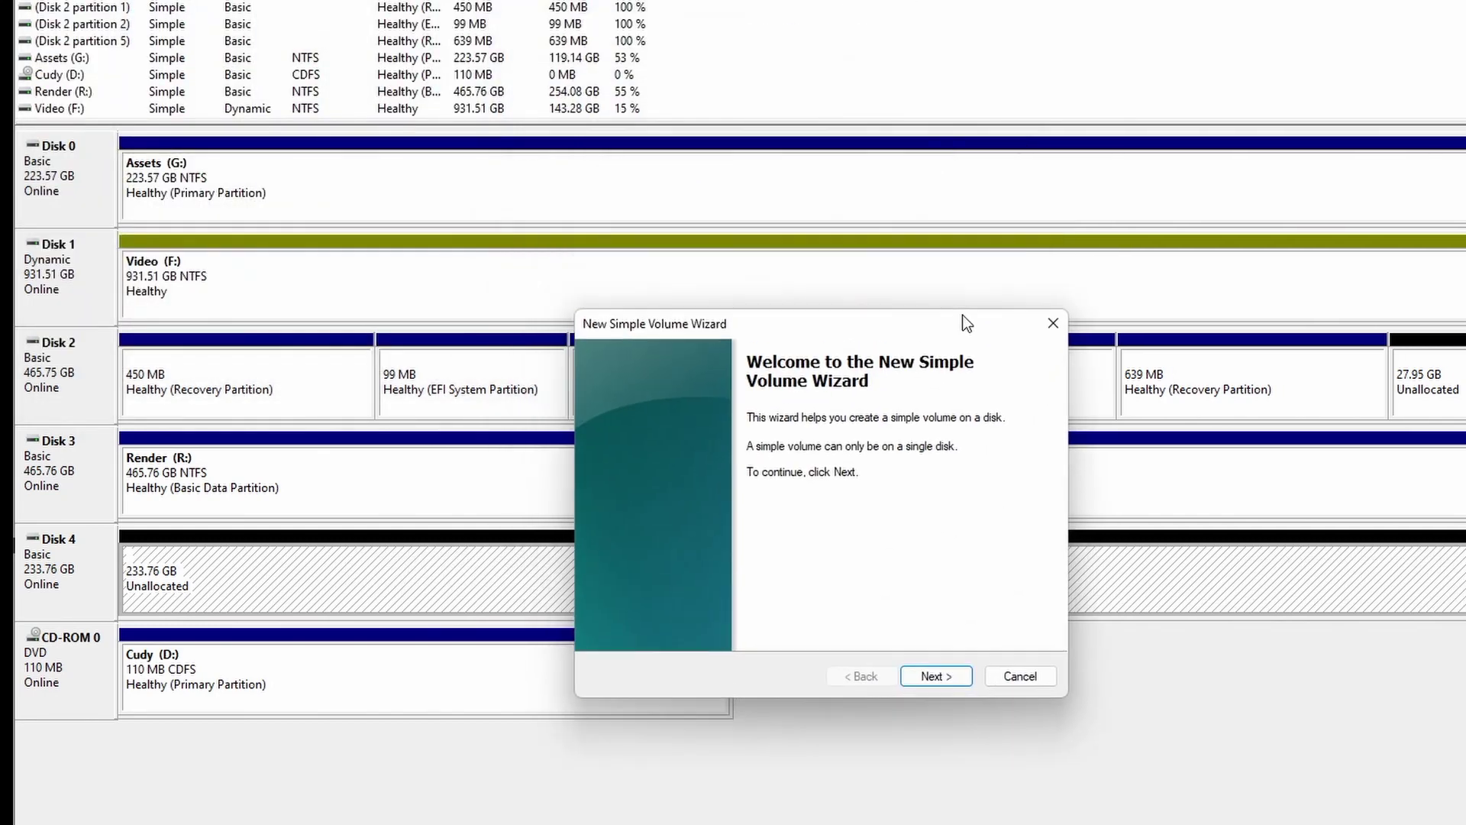
{"action": "left_click", "coordinate": [953, 684]}
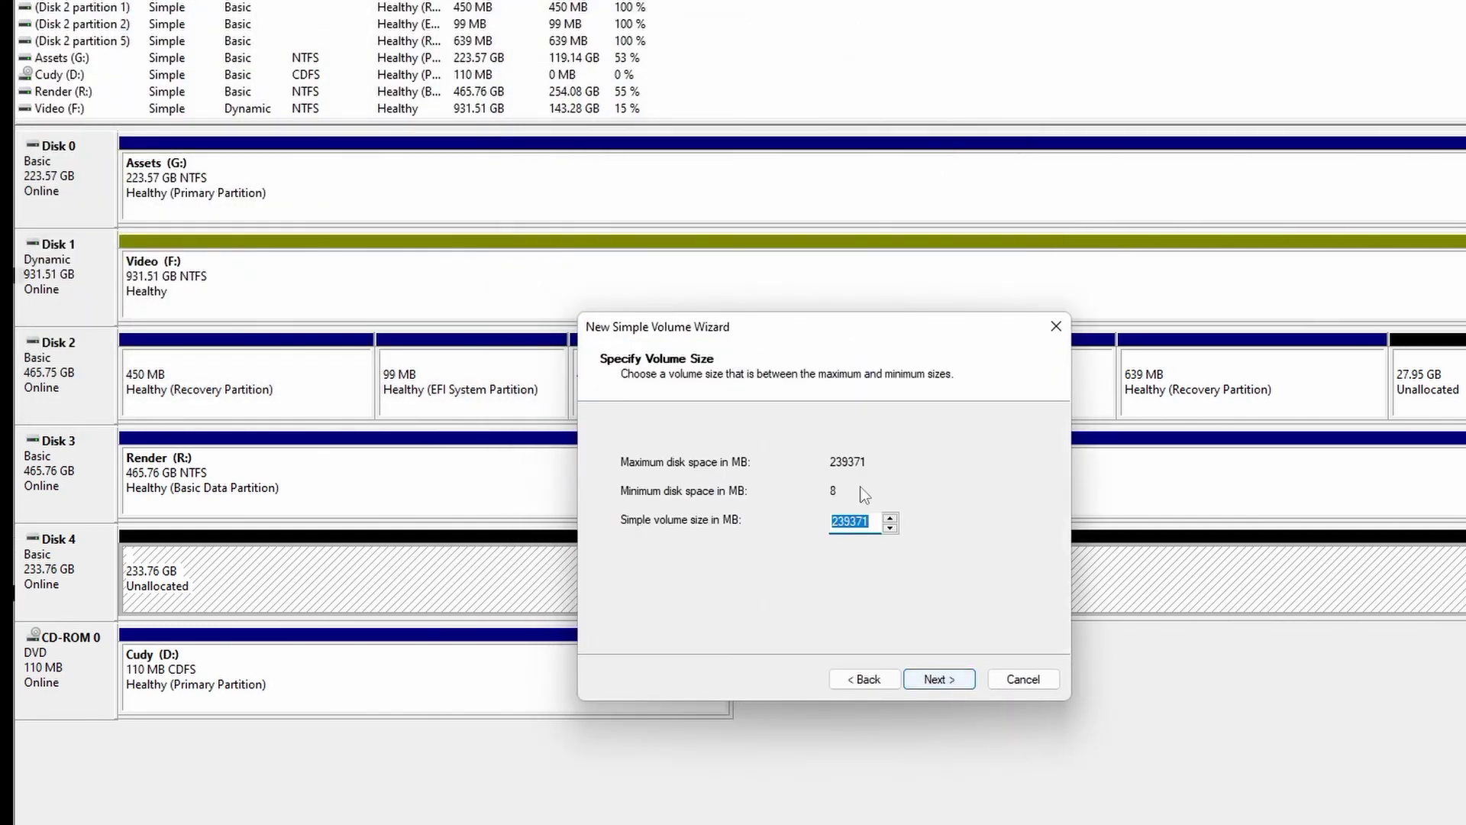
{"action": "left_click", "coordinate": [951, 681]}
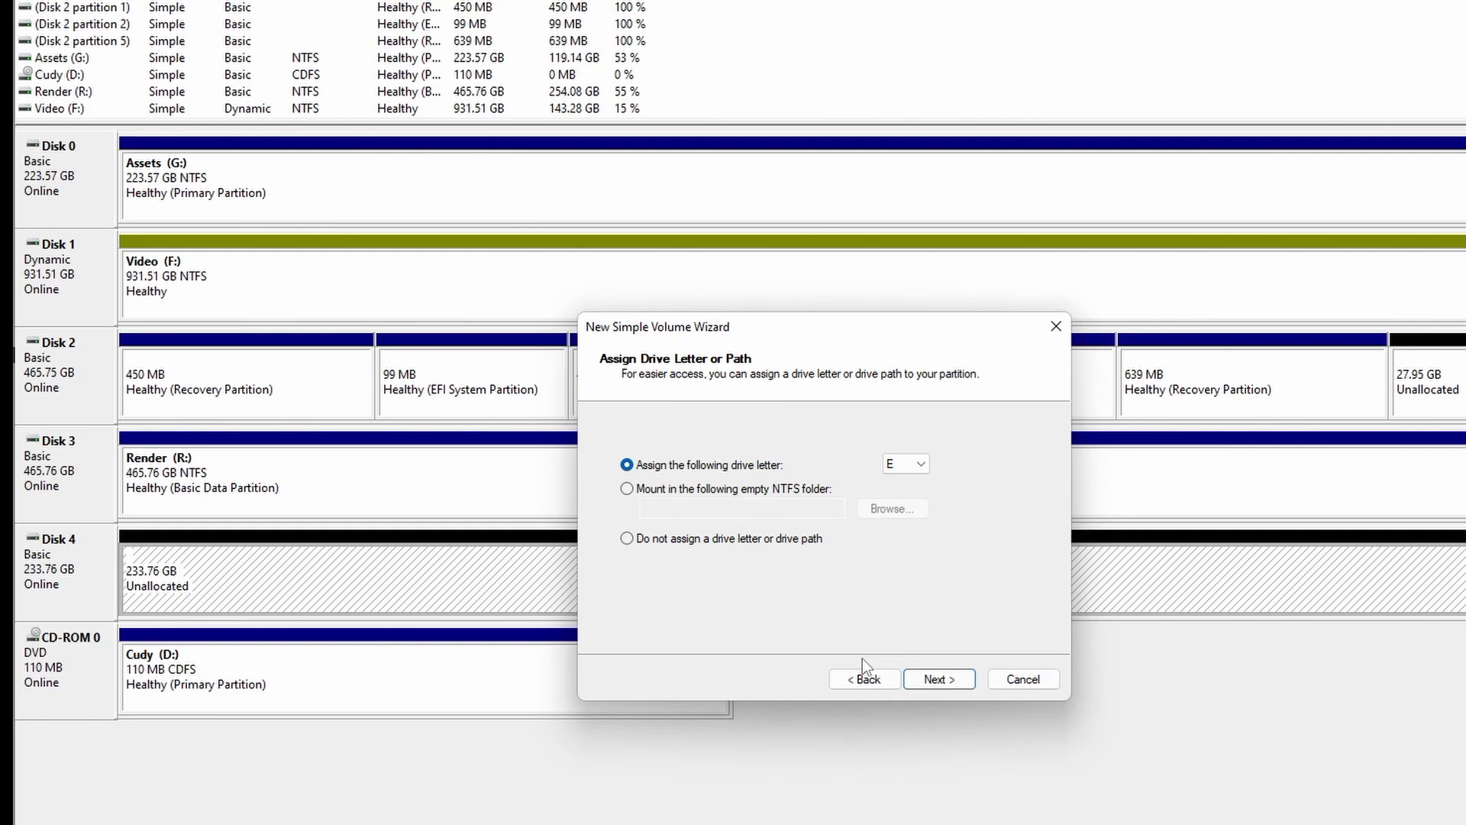
{"action": "left_click", "coordinate": [935, 679]}
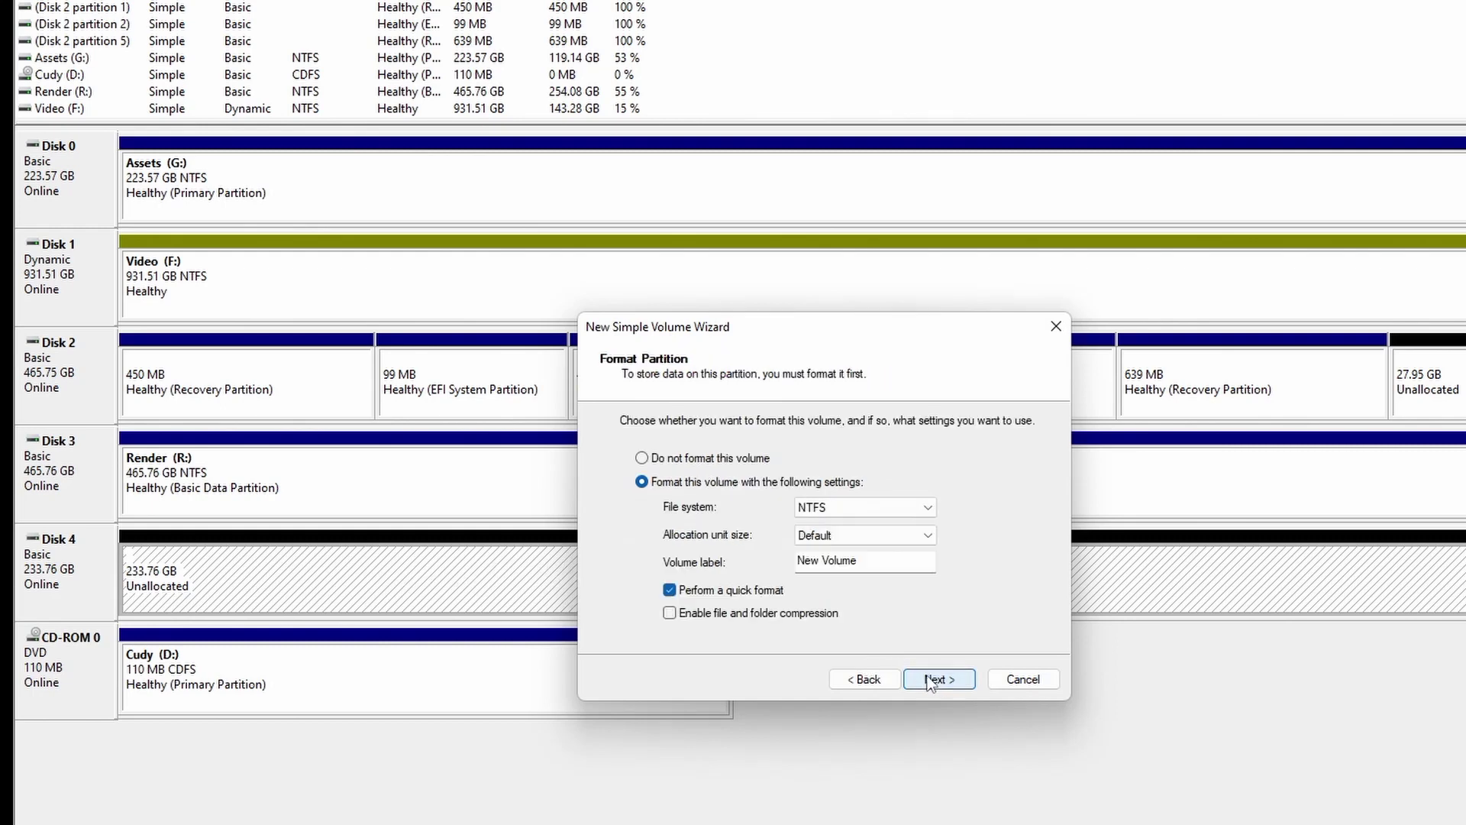
Choose exFAT as the file system and label the volume 'Atem ExFatW'
{"action": "left_click", "coordinate": [846, 503]}
{"action": "left_click", "coordinate": [830, 528]}
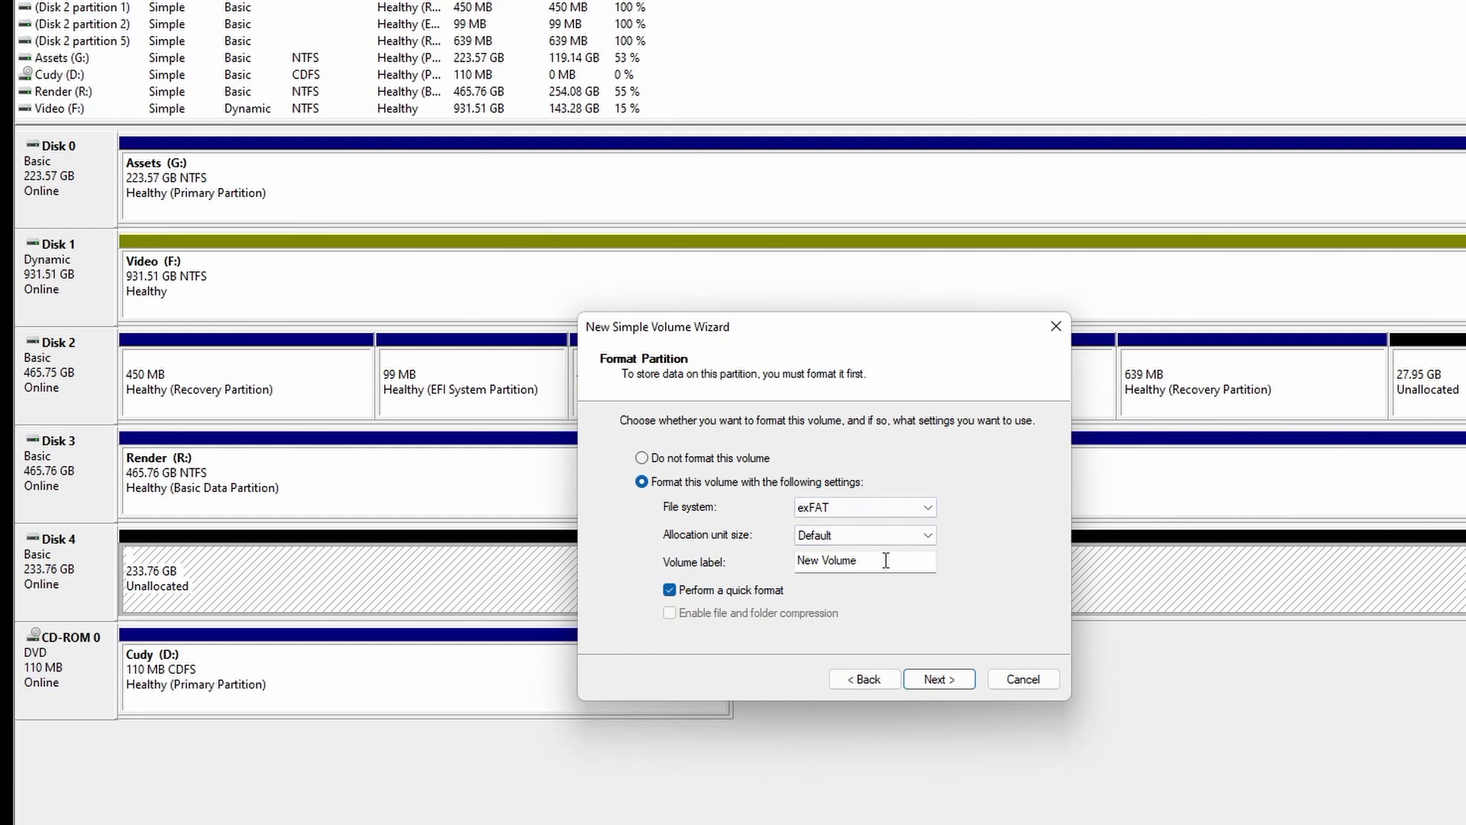
{"action": "left_click_drag", "start_coordinate": [884, 561], "coordinate": [622, 567]}
{"action": "type", "text": "Atem ExFatW"}
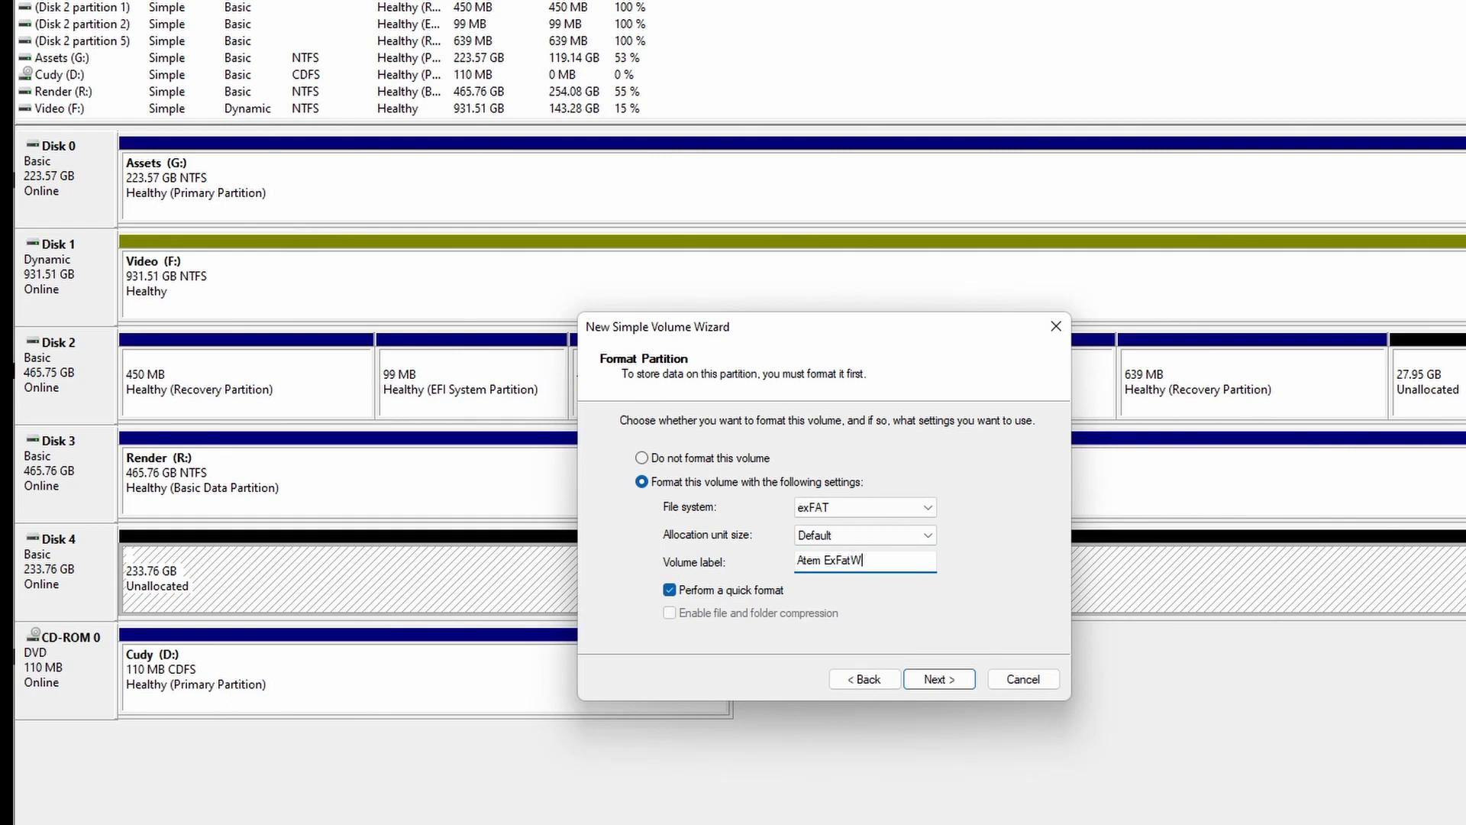
{"action": "left_click", "coordinate": [949, 685]}
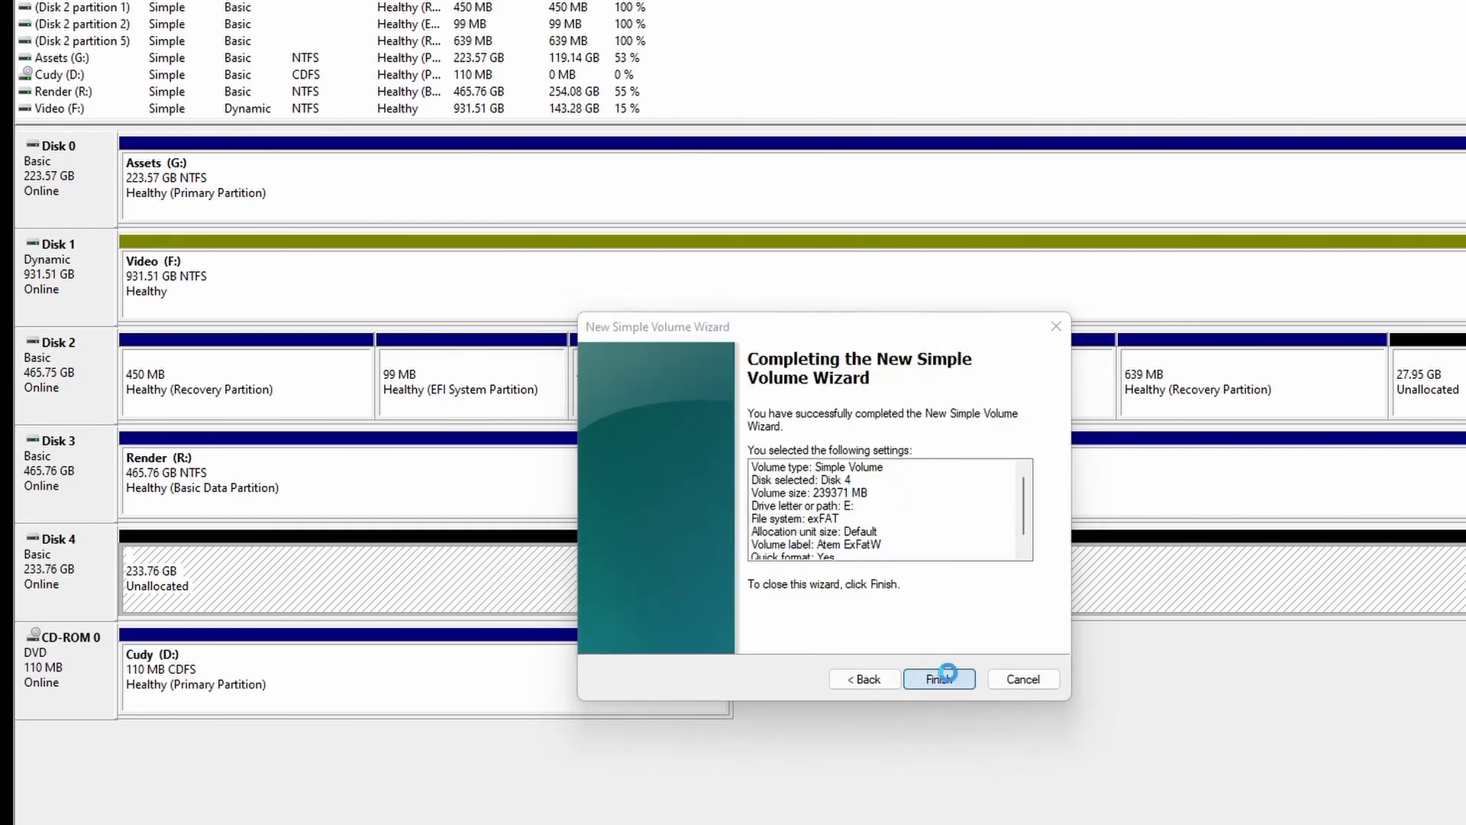
Finish the wizard to format Disk 4 as the exFAT volume Atem ExFatW (E:)
{"action": "left_click", "coordinate": [941, 679]}
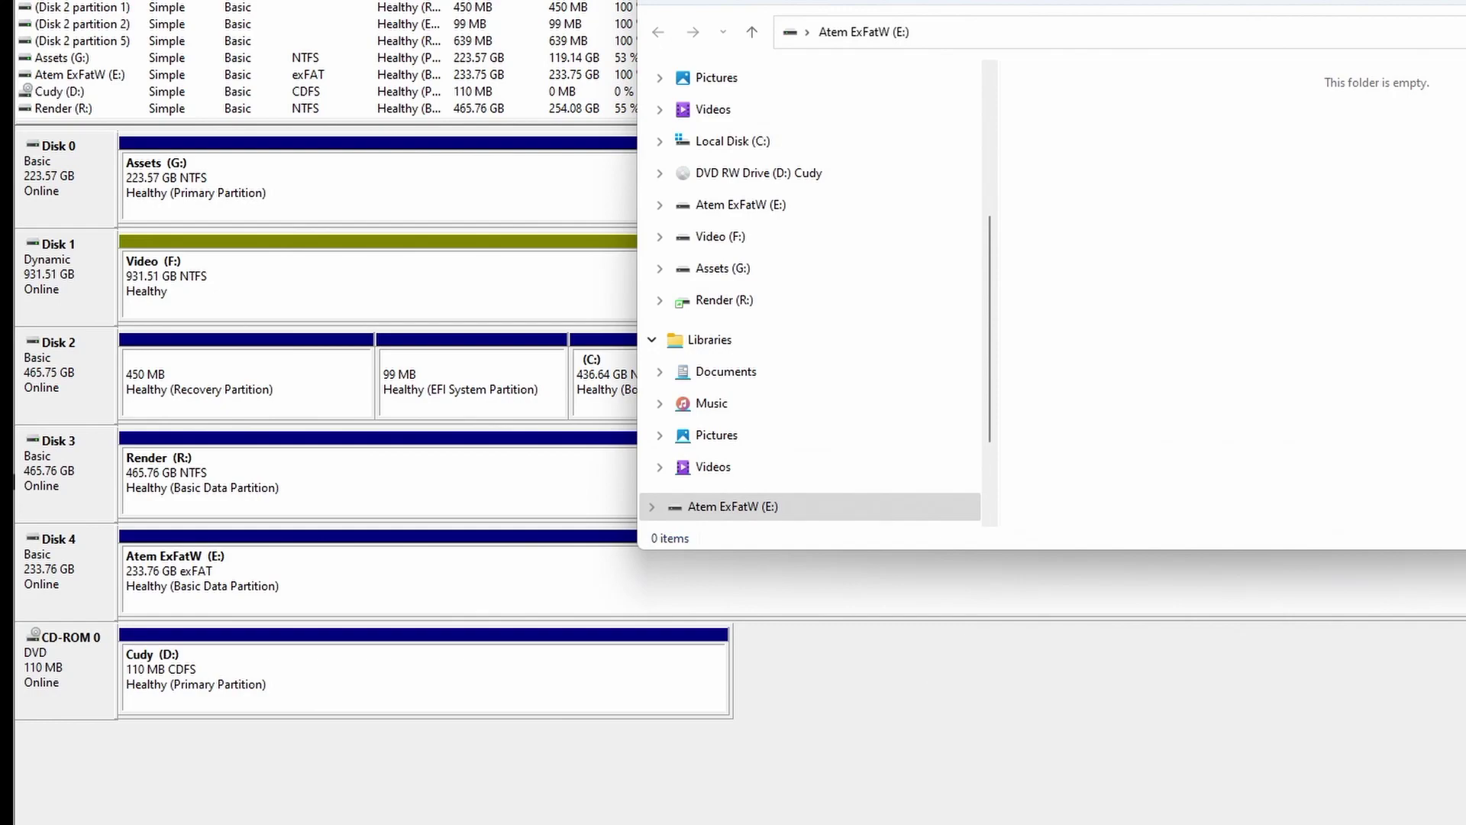